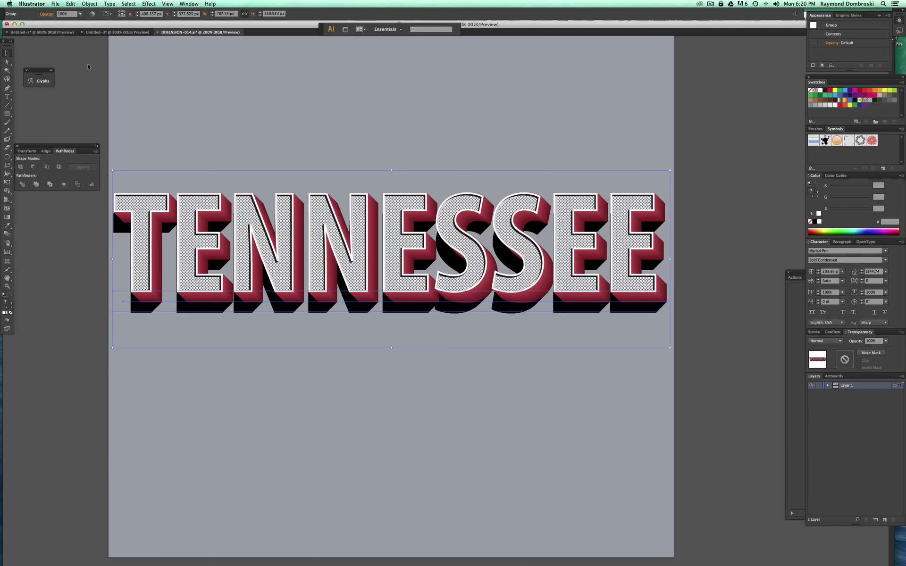
- Replace TENNESSEE with TEXAS, enlarge the lettering, and set the lower copy to Times Bold
left_click(71, 4)
left_click(93, 88)
key("Tab")
type("TEXA")
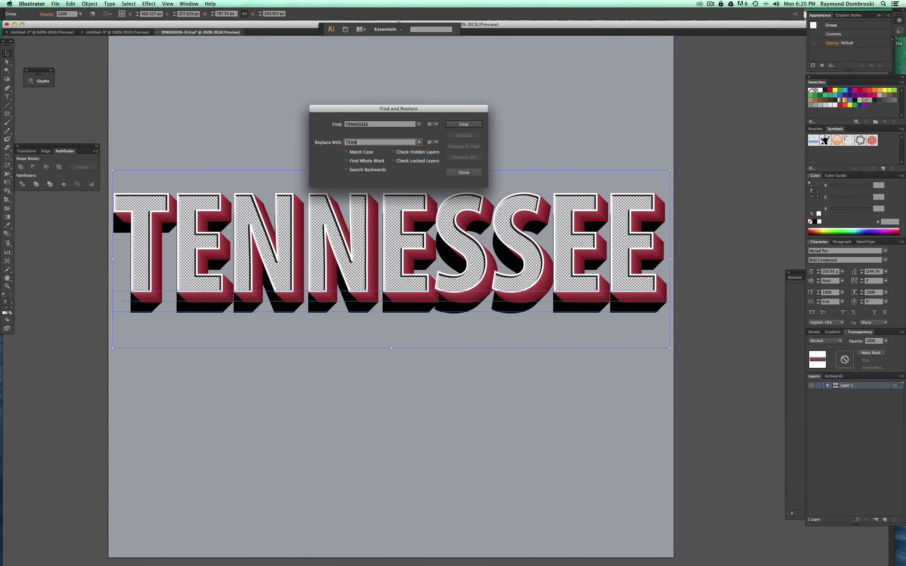
left_click(467, 158)
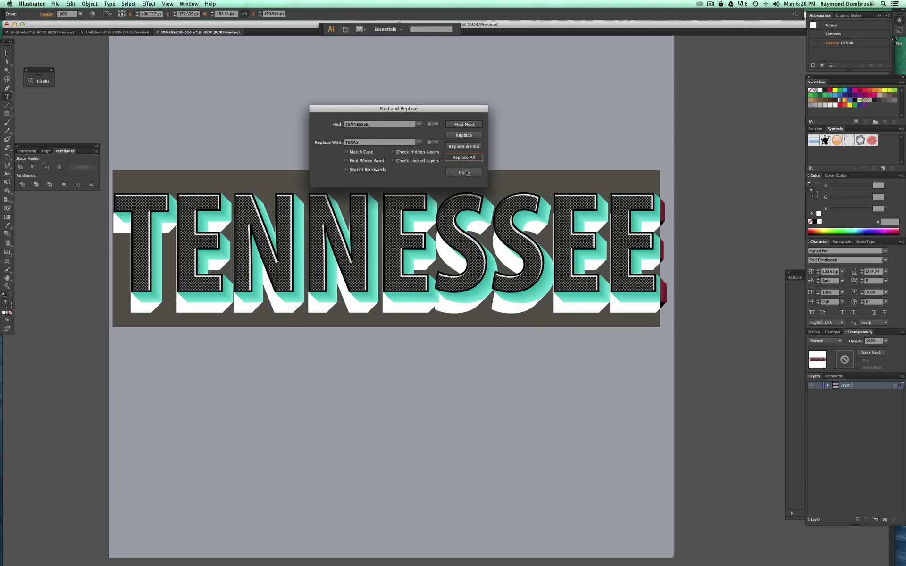
left_click(439, 159)
left_click(447, 172)
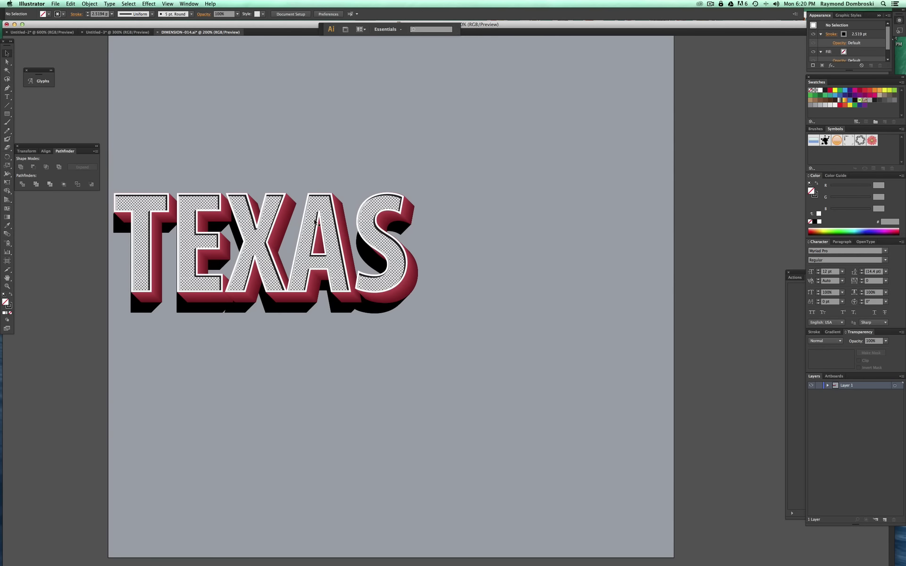
left_click_drag(420, 259, 553, 328)
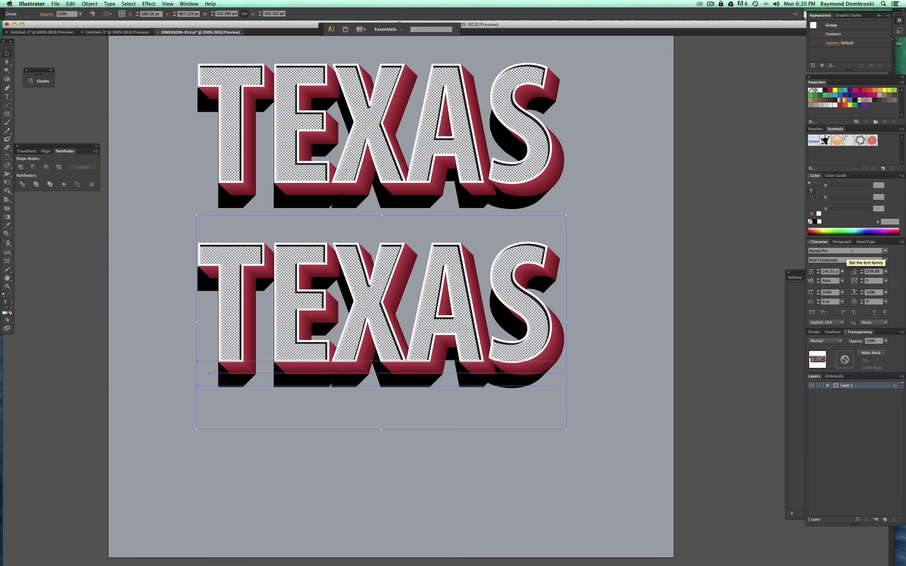
key("Return")
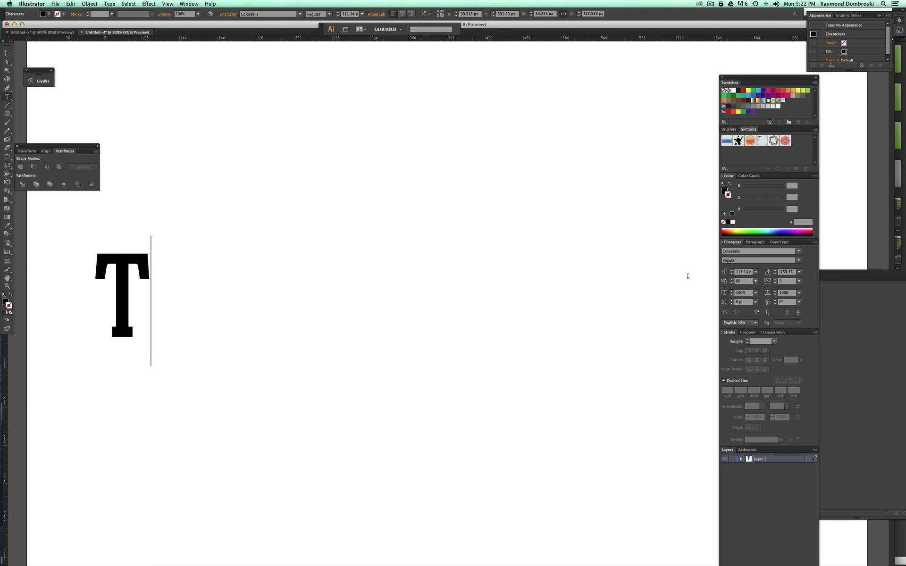
- Type YPOGRAPHY after the Colossalis T so it reads TYPOGRAPHY, then exit text editing
type("Y")
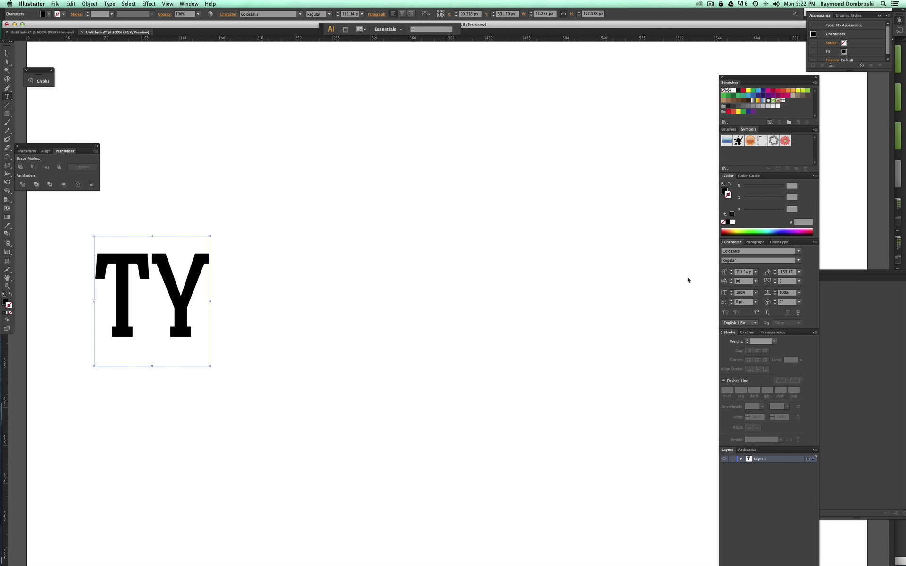
type("POGRAPHY")
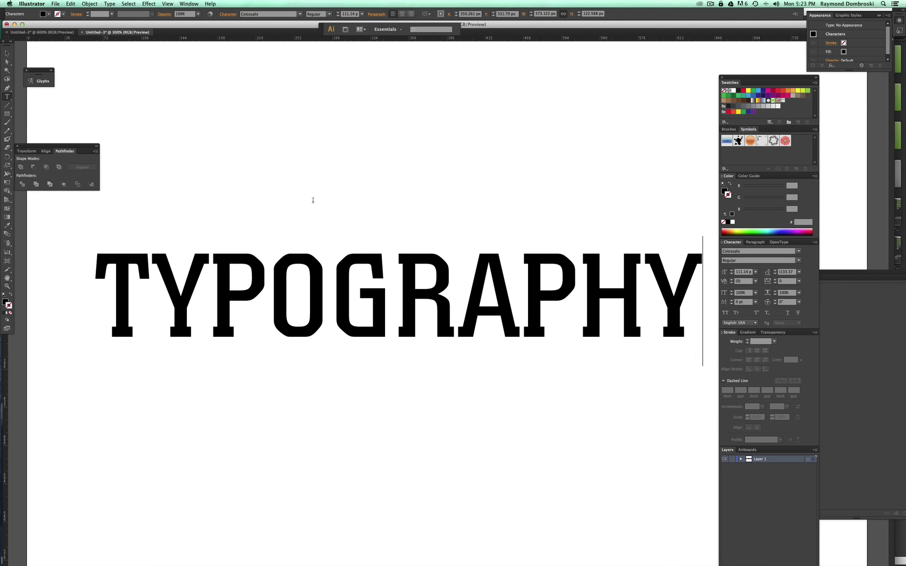
key("Escape")
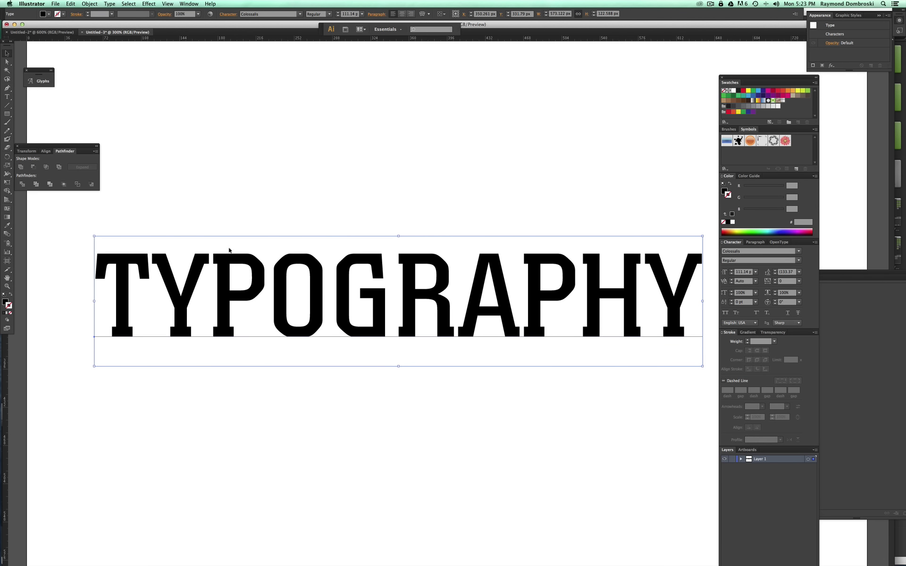
- Fill the TYPOGRAPHY text with the light grey swatch
left_click(6, 302)
left_click(774, 106)
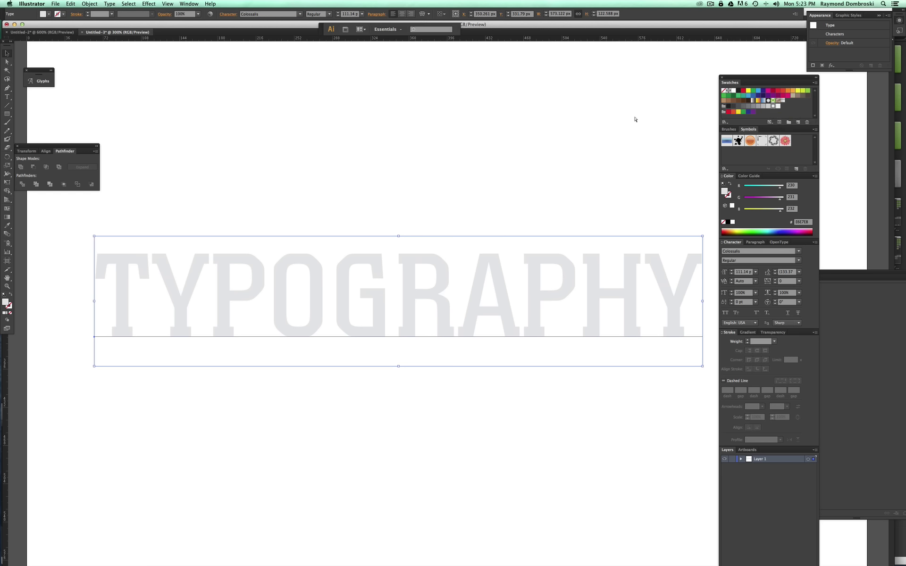
key("super+shift+b")
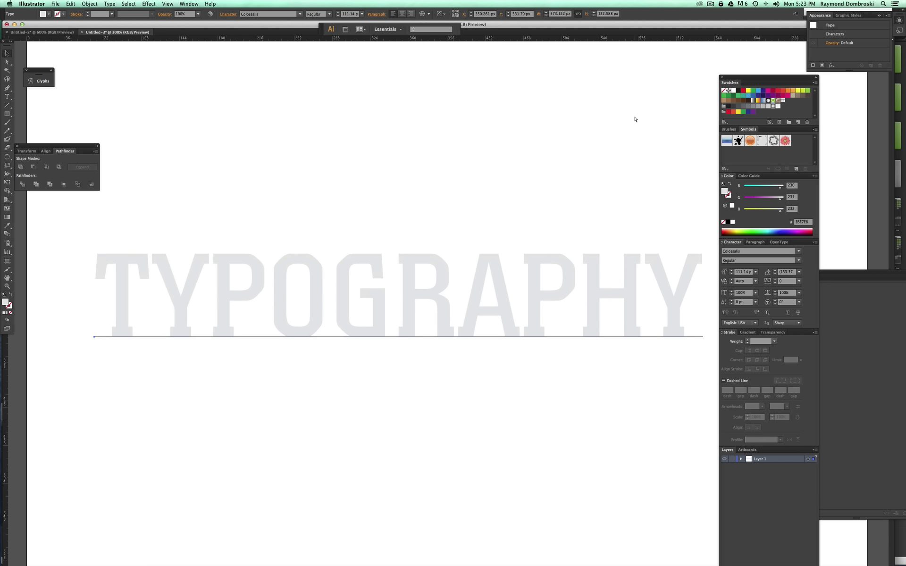
key("super+shift+b")
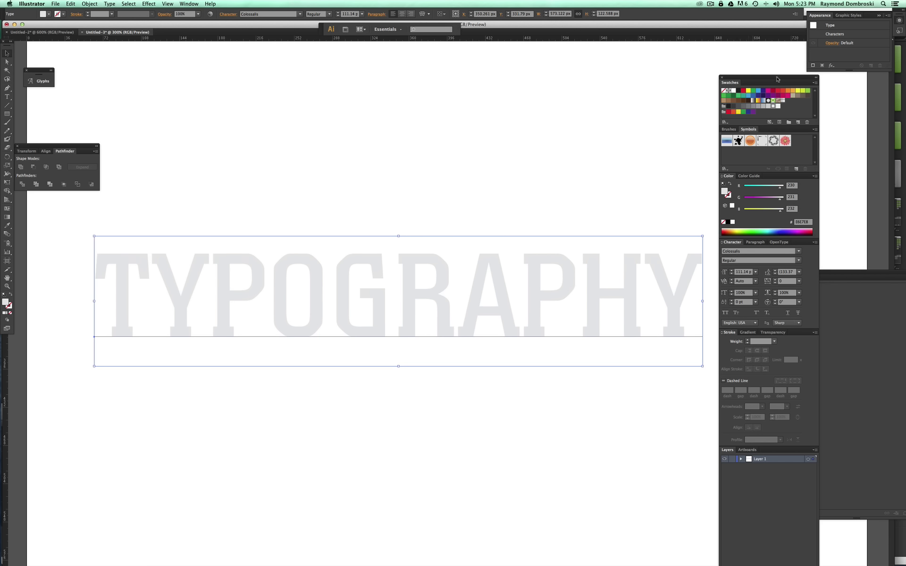
- Add a blue outline to the letters with miter limit 4 and 2 pt weight
left_click(759, 90)
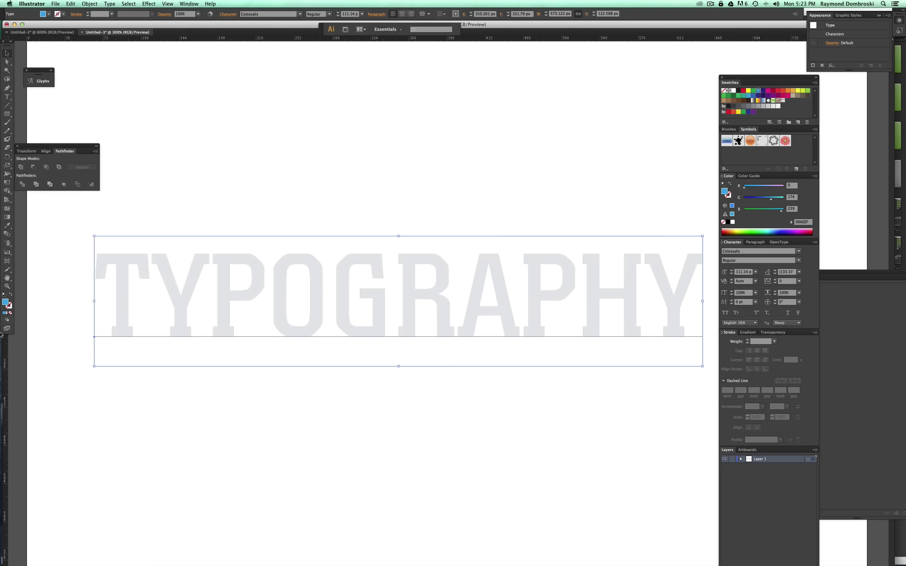
left_click(10, 294)
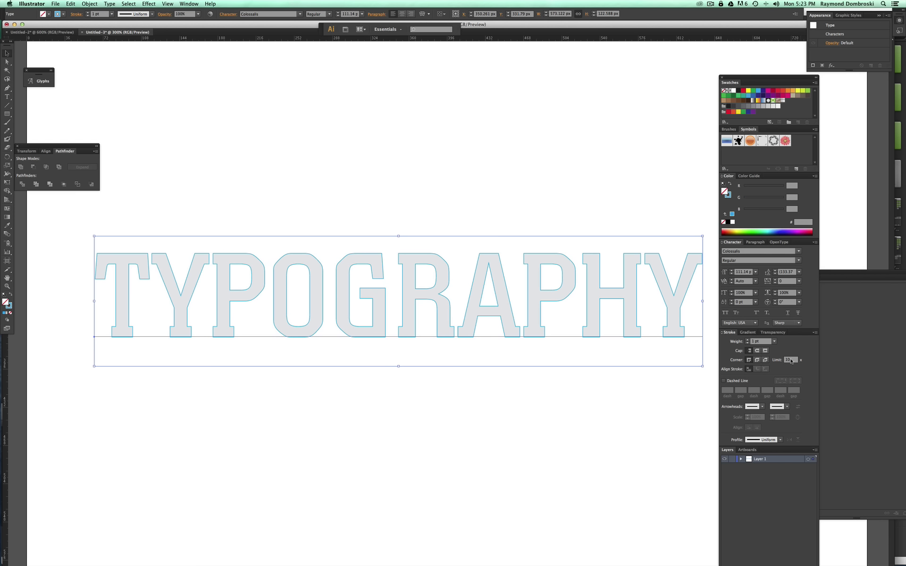
double_click(792, 362)
type("4")
key("Return")
left_click(748, 339)
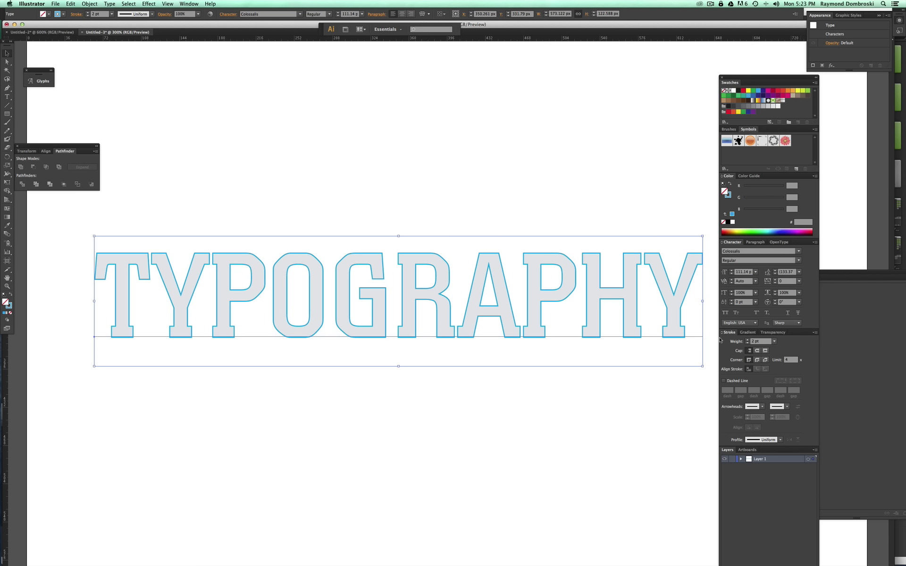
key("super+shift+b")
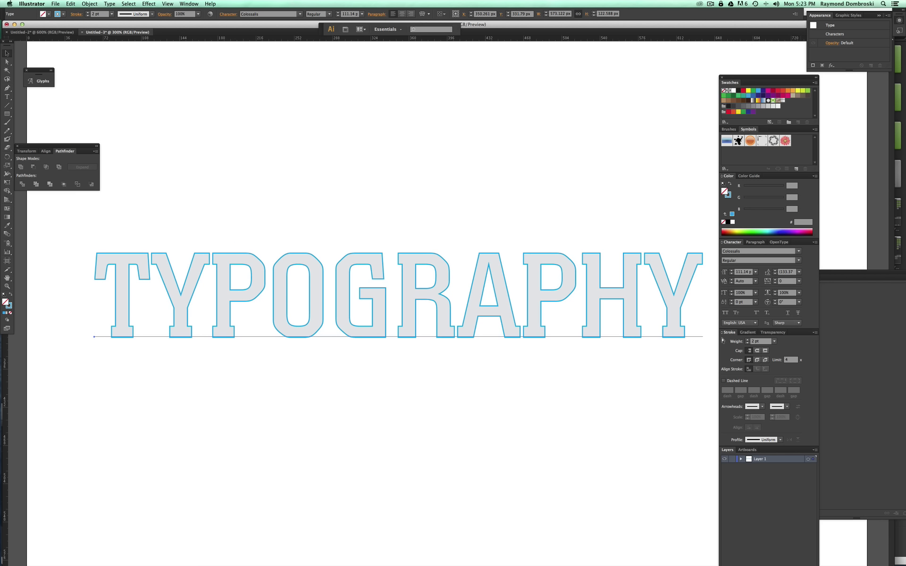
key("super+shift+b")
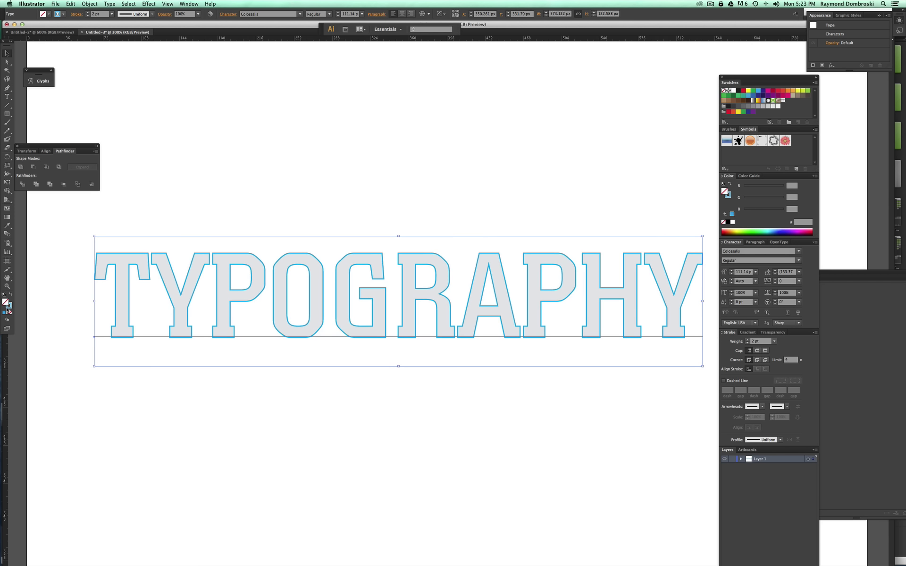
- Make the new outer stroke black and raise its weight to 7 pt
left_click(739, 90)
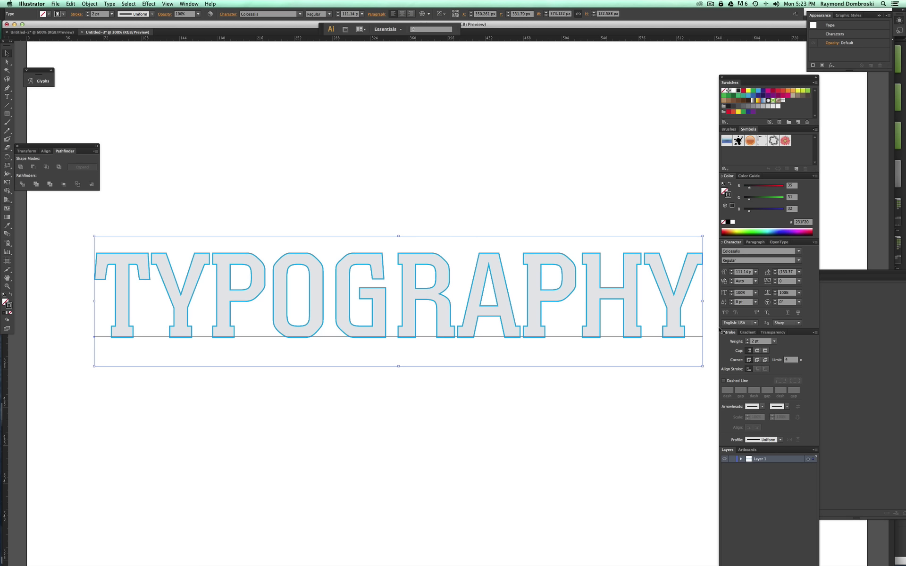
left_click(748, 340)
left_click(748, 339)
left_click(749, 340)
left_click(748, 340)
left_click(748, 340)
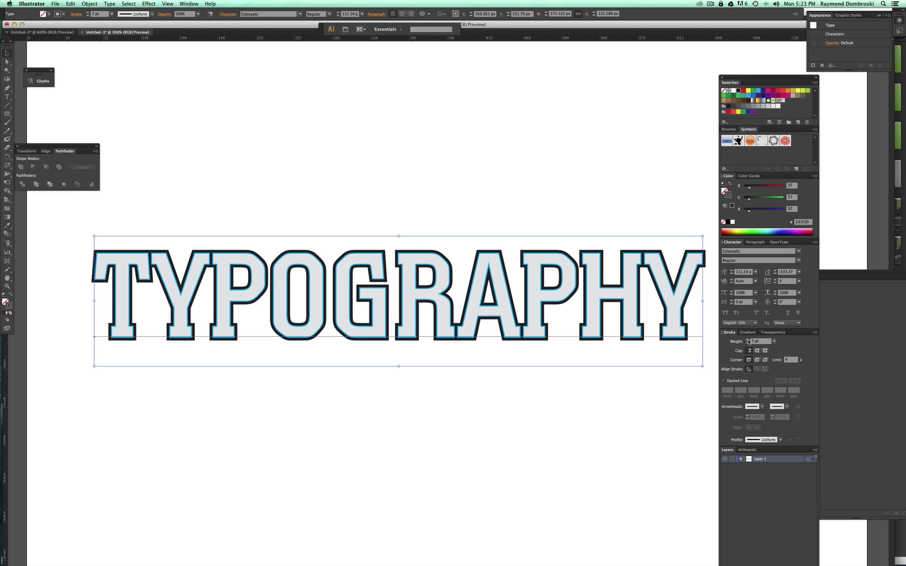
- Reselect the TYPOGRAPHY object after checking its thin blue stroke
left_click(385, 421)
left_click(408, 294)
double_click(409, 294)
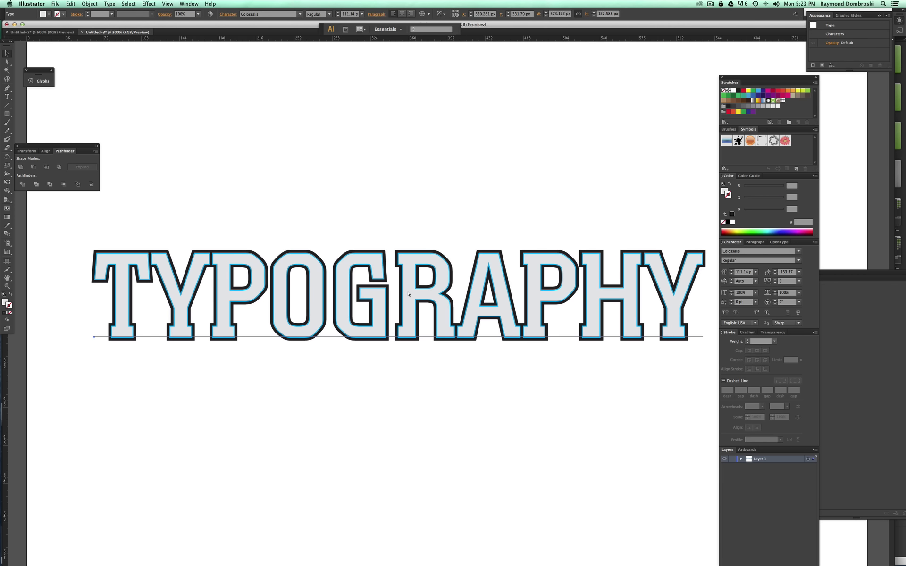
left_click(403, 296)
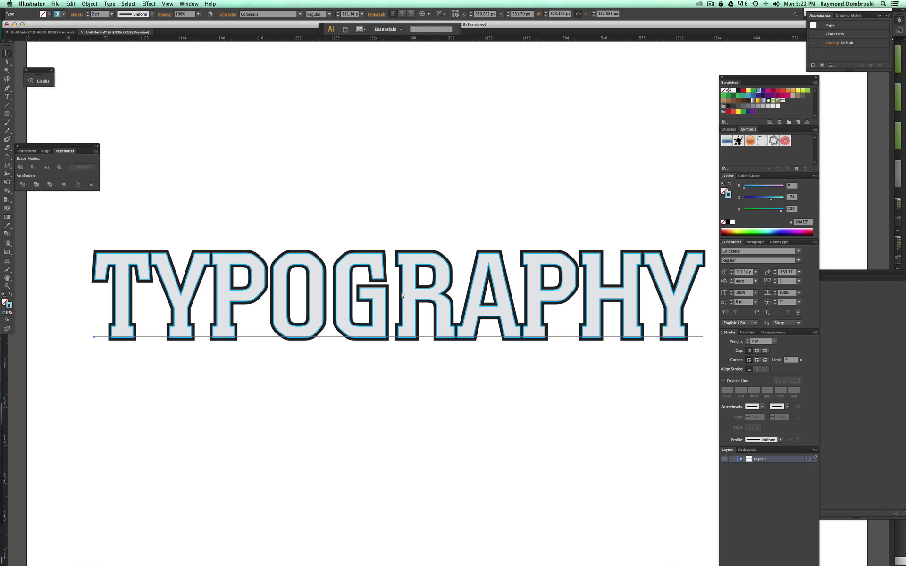
left_click(452, 309)
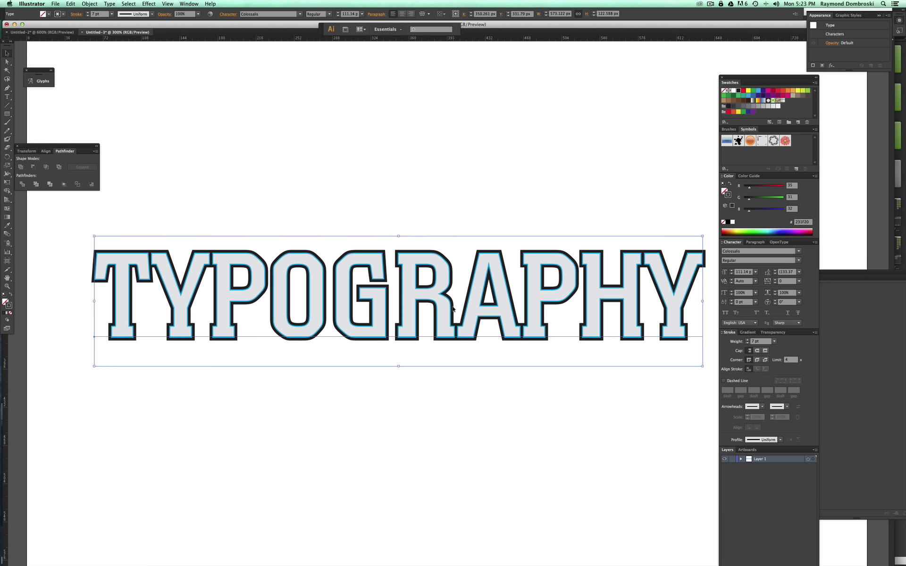
left_click(453, 310)
left_click(404, 258)
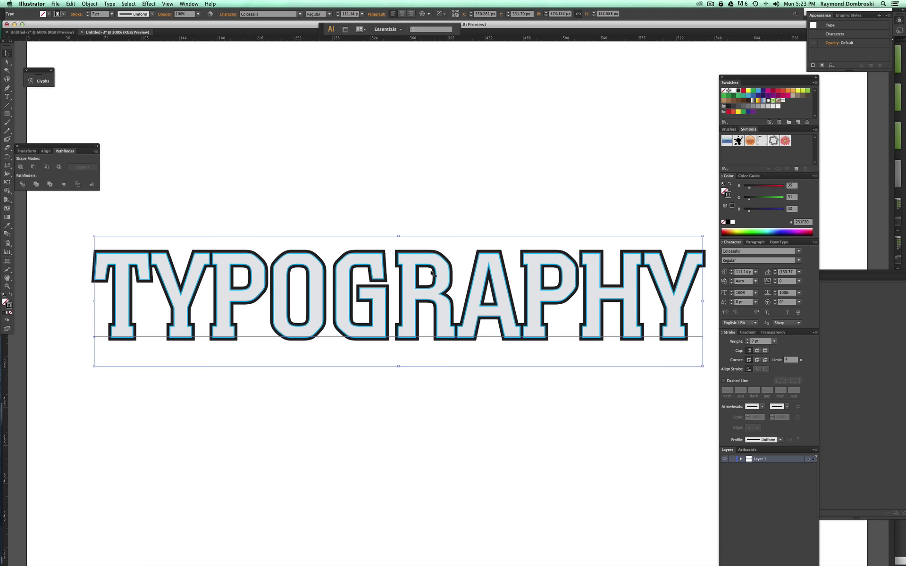
- Offset the black copy down-left behind the original, then start a blend on the front TYPOGRAPHY
left_click_drag(388, 255, 352, 282)
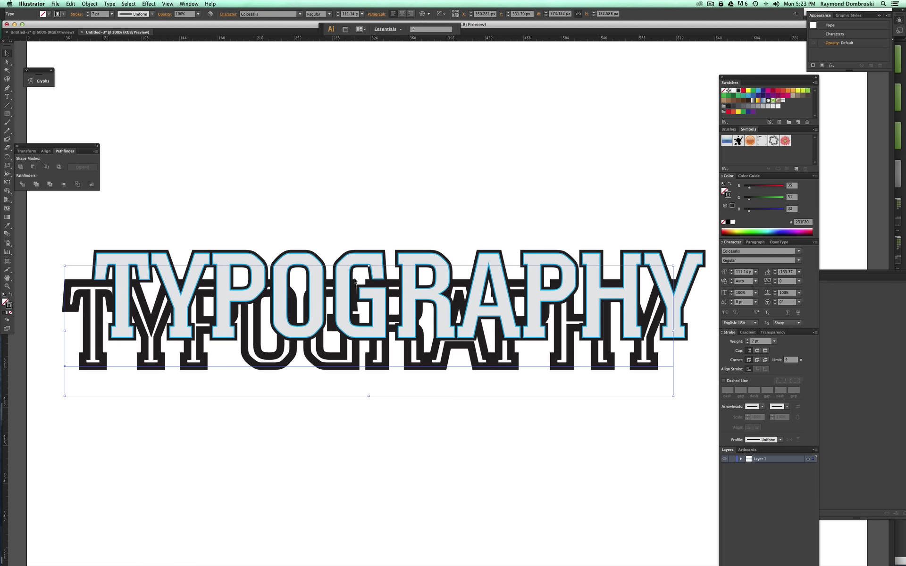
left_click(192, 266)
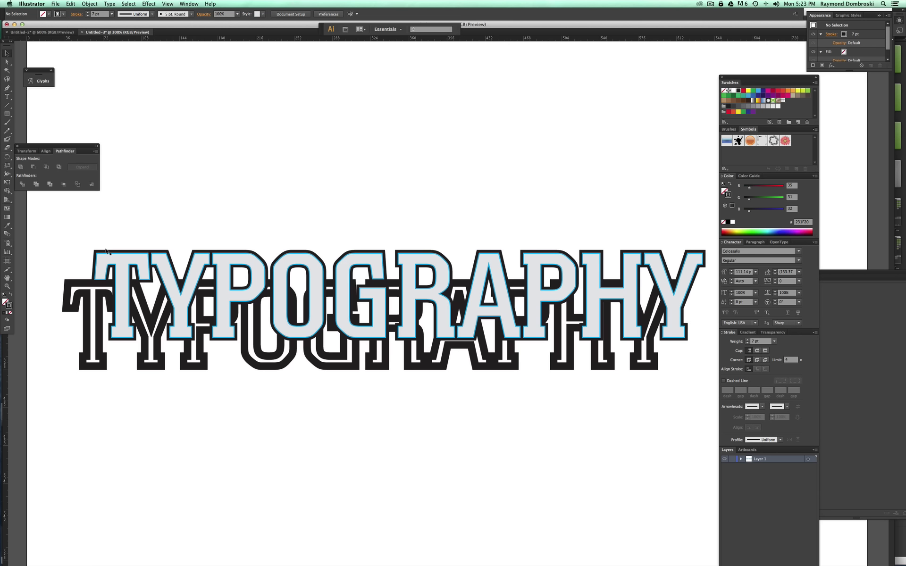
left_click(8, 235)
left_click(8, 235)
left_click(96, 254)
- Blend the front lettering into the back copy and preview a 2-step Specified Steps blend
left_click(68, 283)
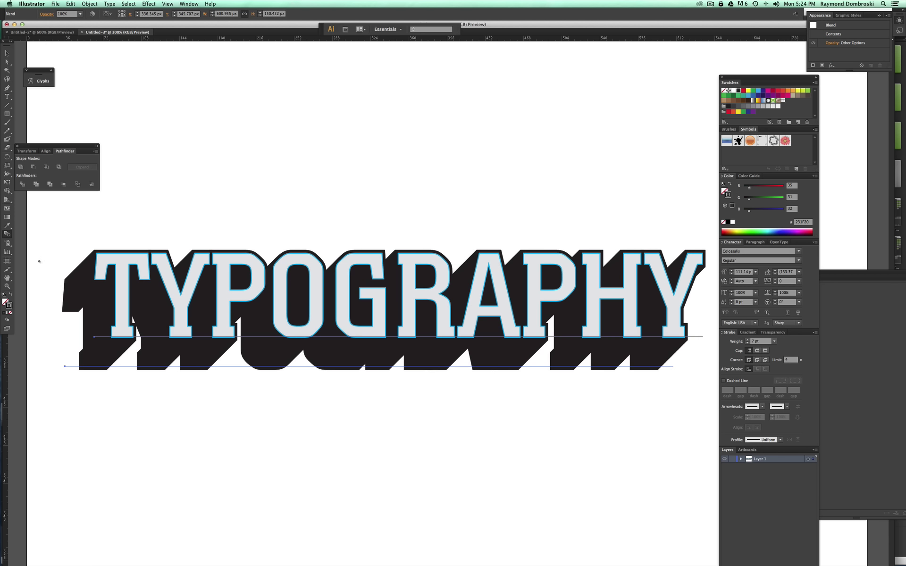
double_click(9, 235)
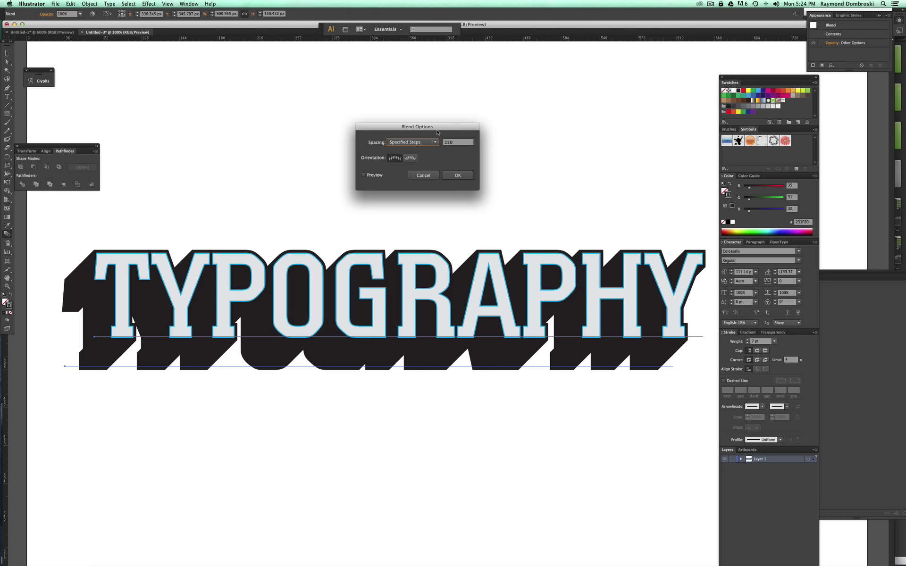
left_click_drag(439, 127, 308, 167)
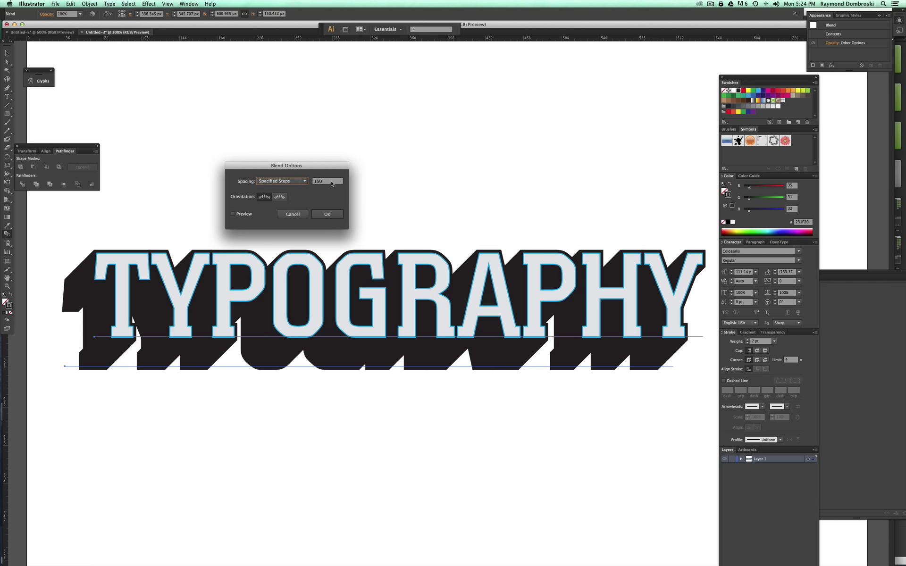
key("Tab")
type("2")
left_click(232, 214)
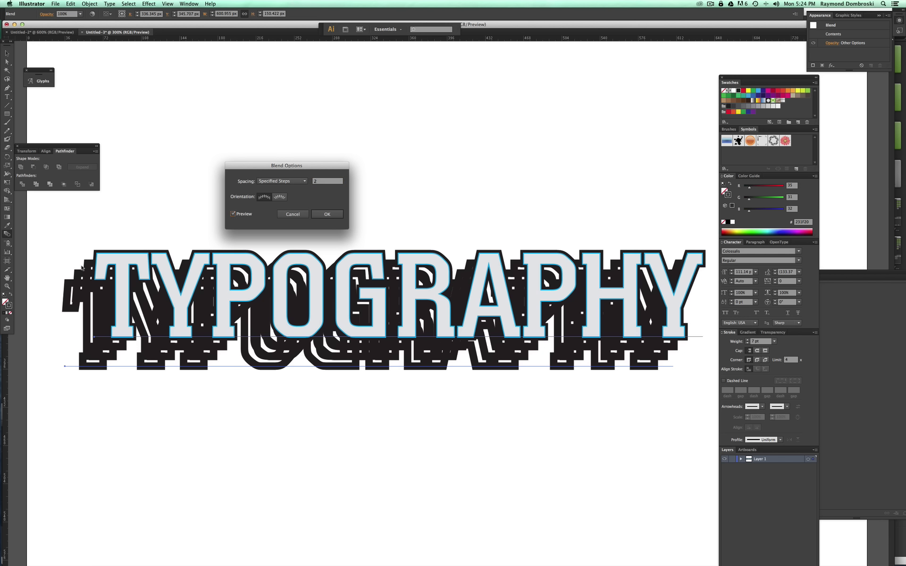
- Preview 10 steps, then apply 125 specified steps for a smooth extrusion
left_click(331, 181)
left_click(234, 215)
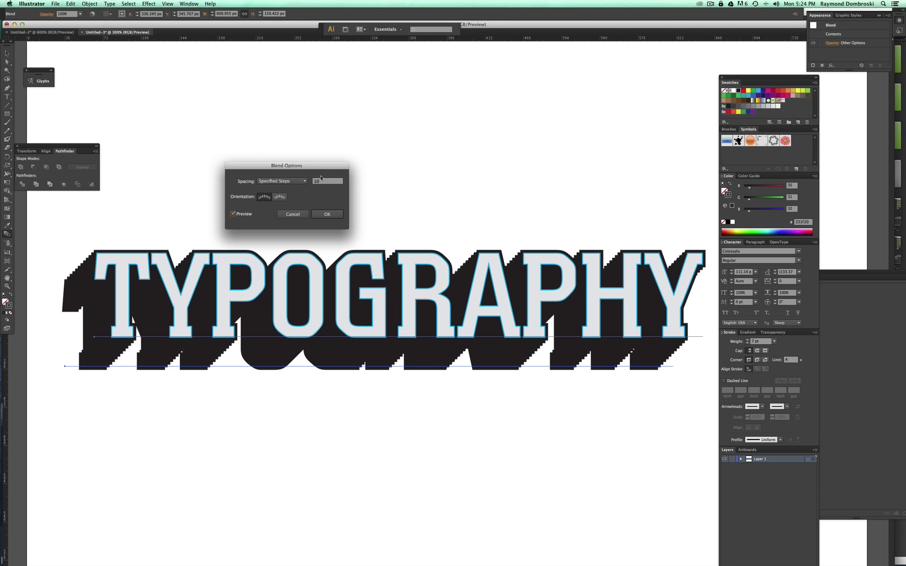
left_click(322, 181)
type("1")
left_click(324, 215)
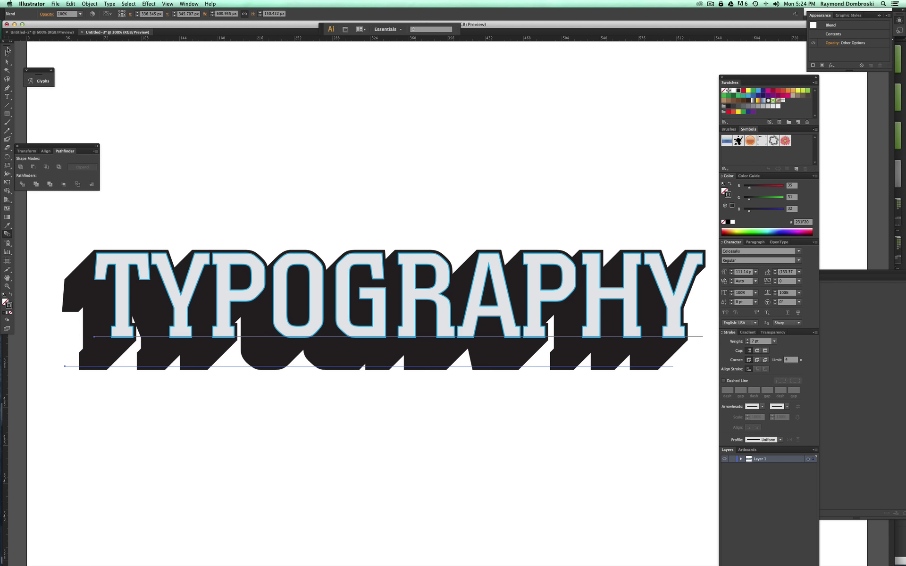
- Select the front TYPOGRAPHY text and colour it light grey
left_click(263, 183)
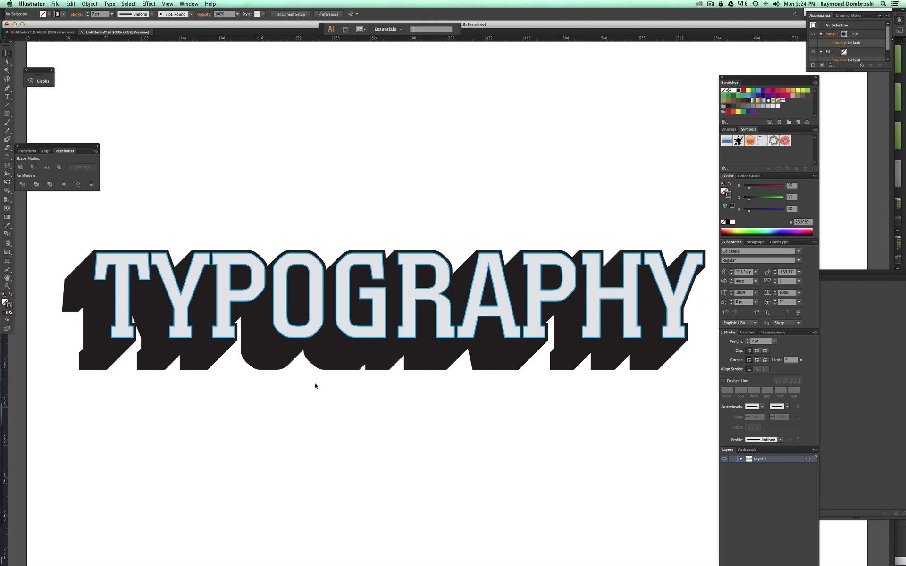
left_click(89, 367)
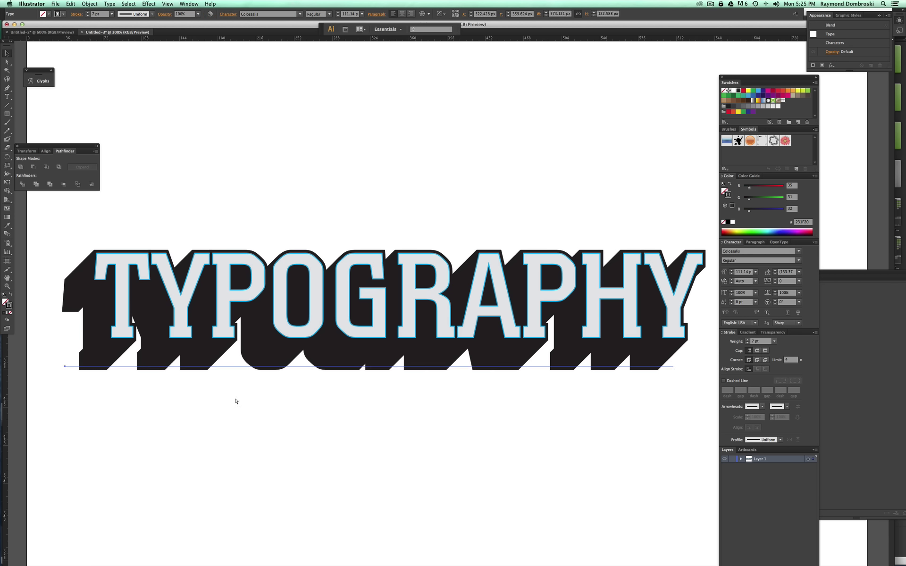
key("super+shift+b")
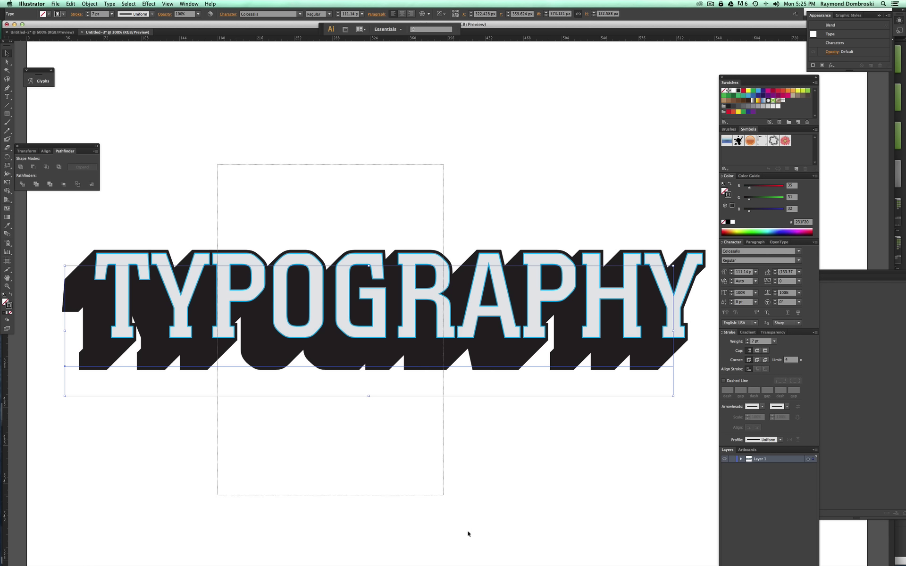
left_click(467, 522)
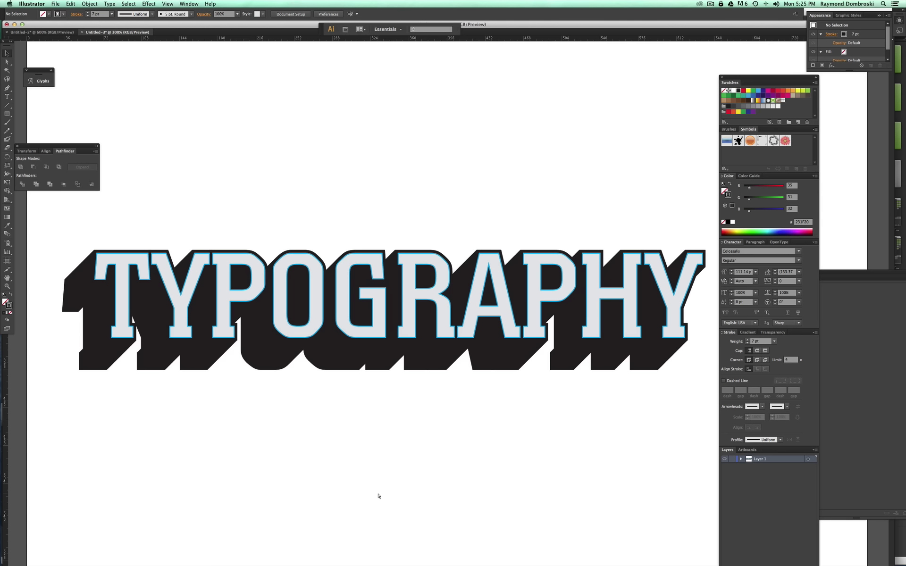
key("super+a")
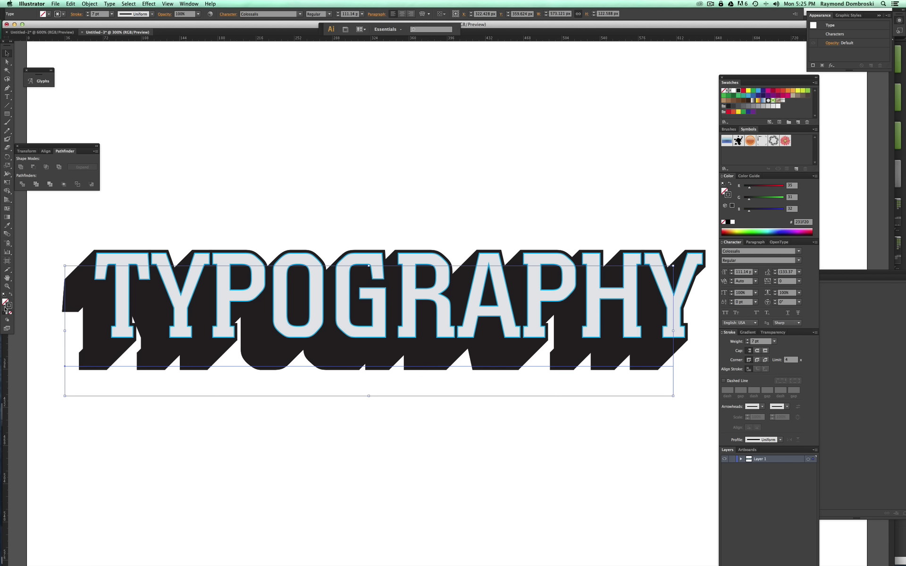
left_click(759, 106)
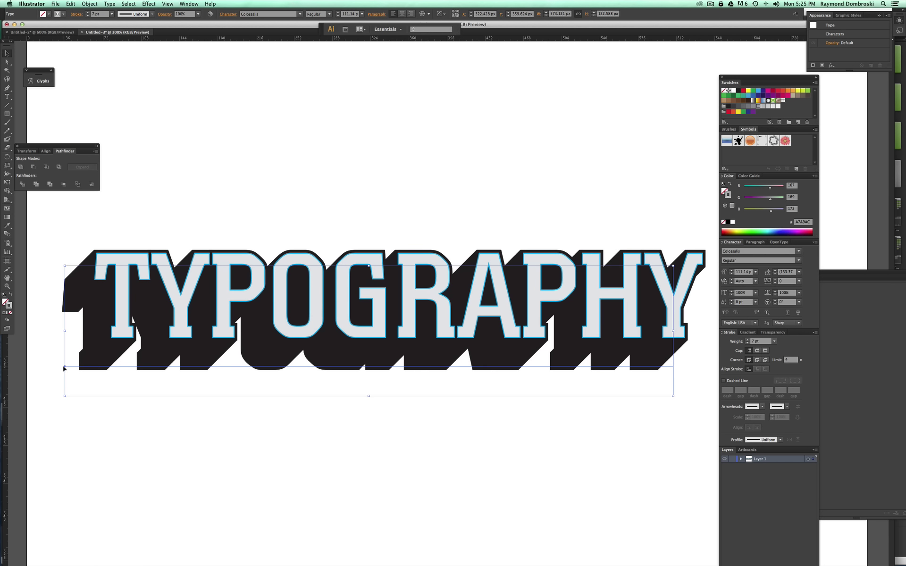
- Copy the text down-right and blend the extrusion into it as a grey cast shadow
left_click_drag(66, 368, 116, 439)
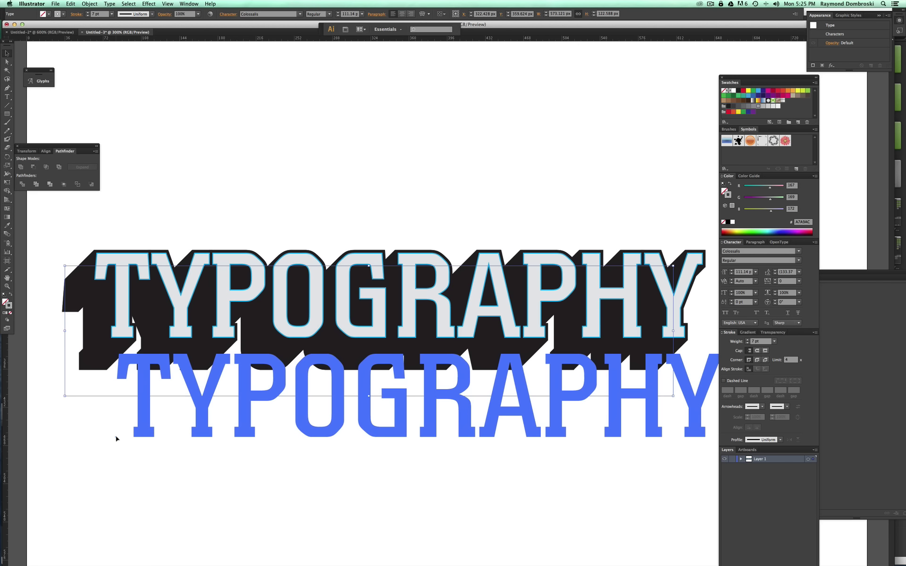
left_click_drag(104, 429, 104, 430)
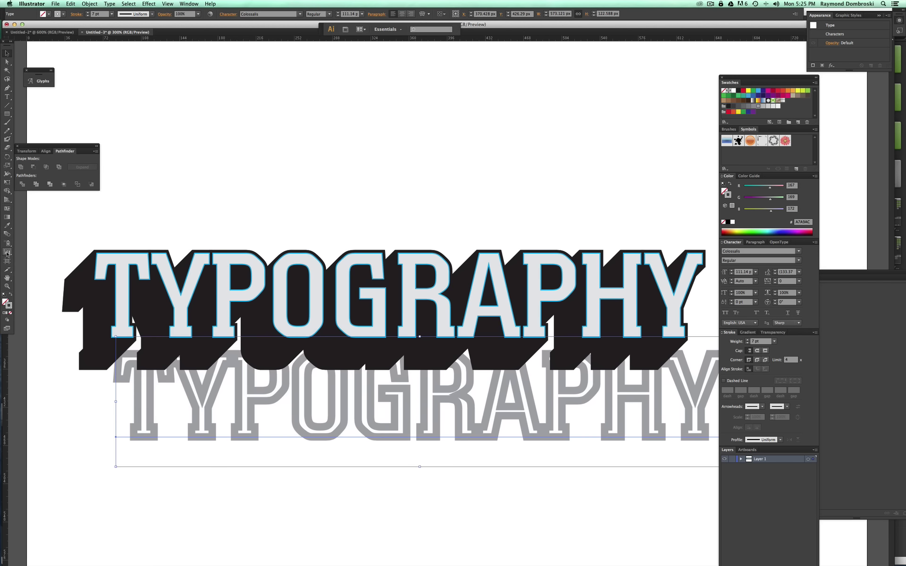
left_click(7, 235)
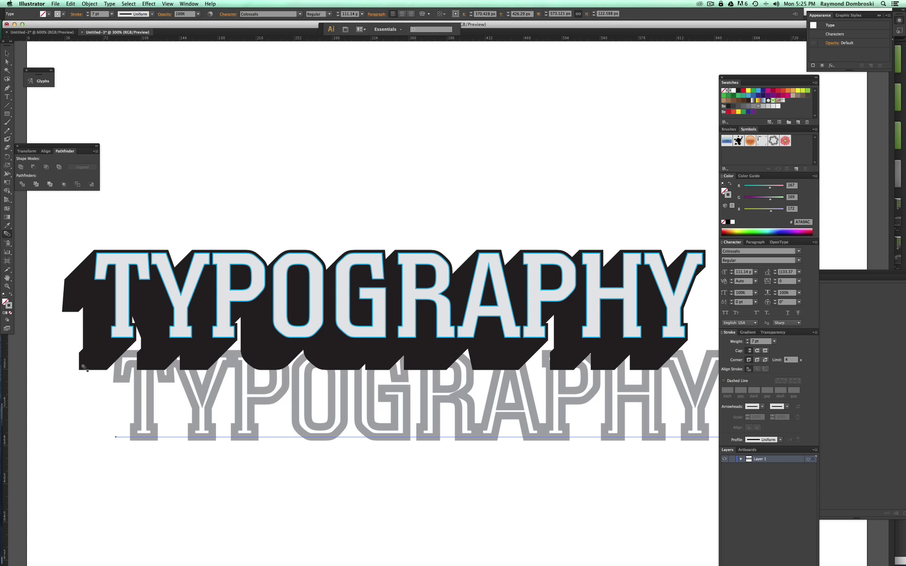
left_click(133, 438)
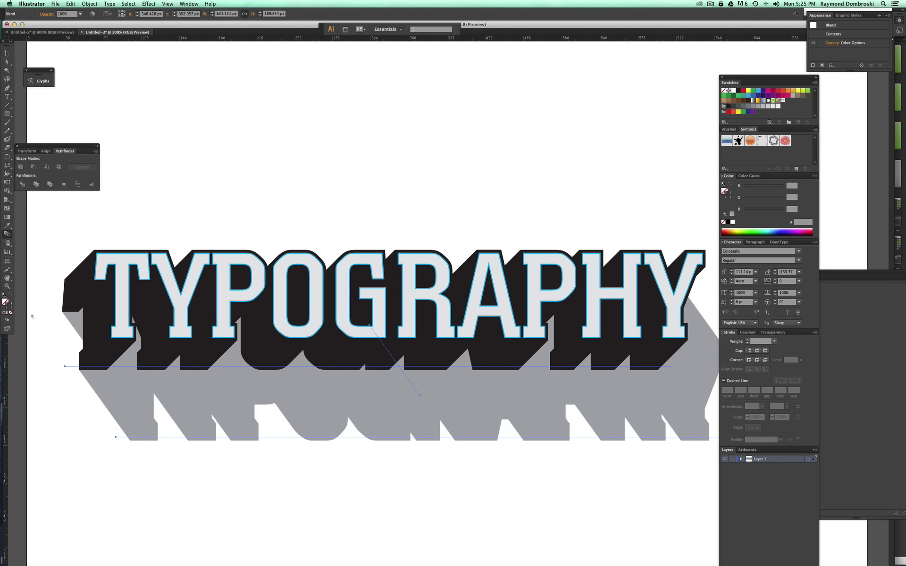
left_click(7, 286)
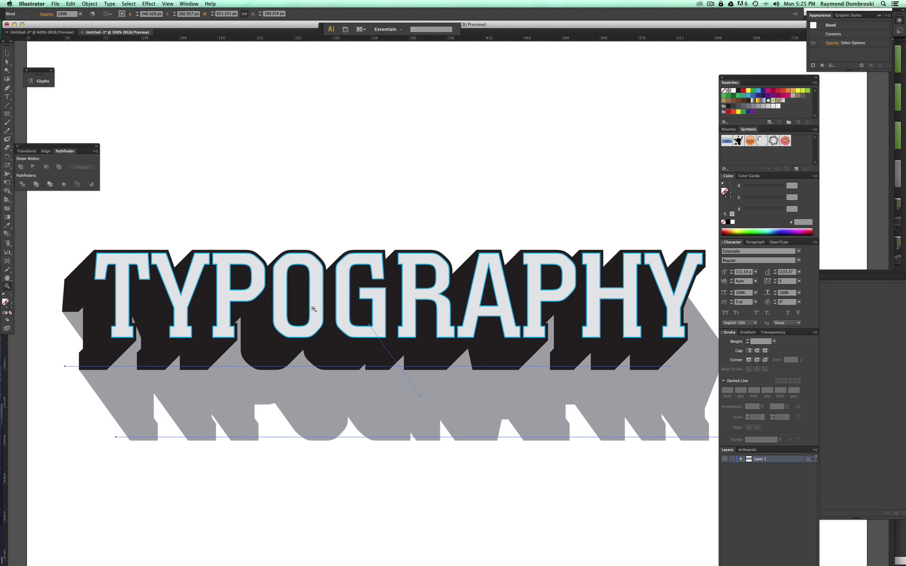
left_click(424, 362, "alt")
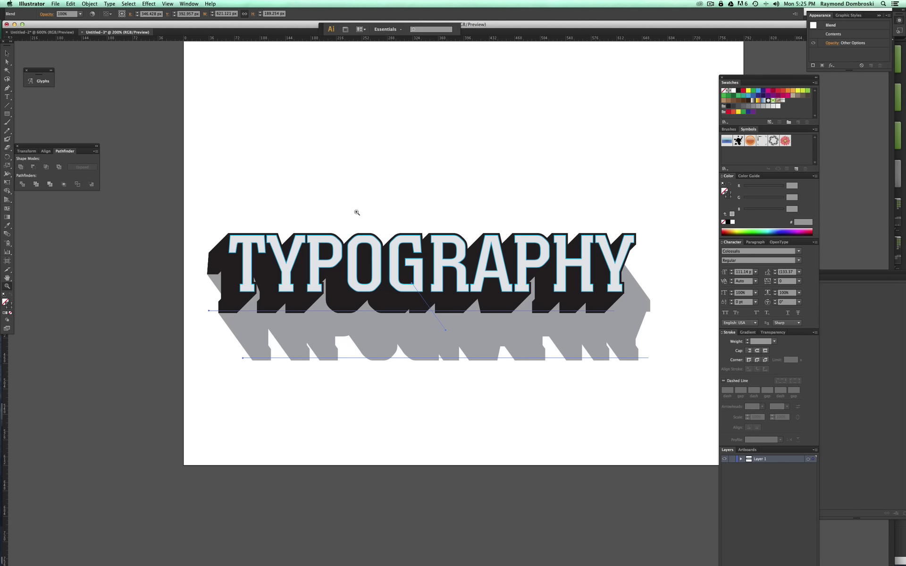
- Select the extrusion's back lettering and recolour it from K=90 to K=70 grey
key("super+shift+a")
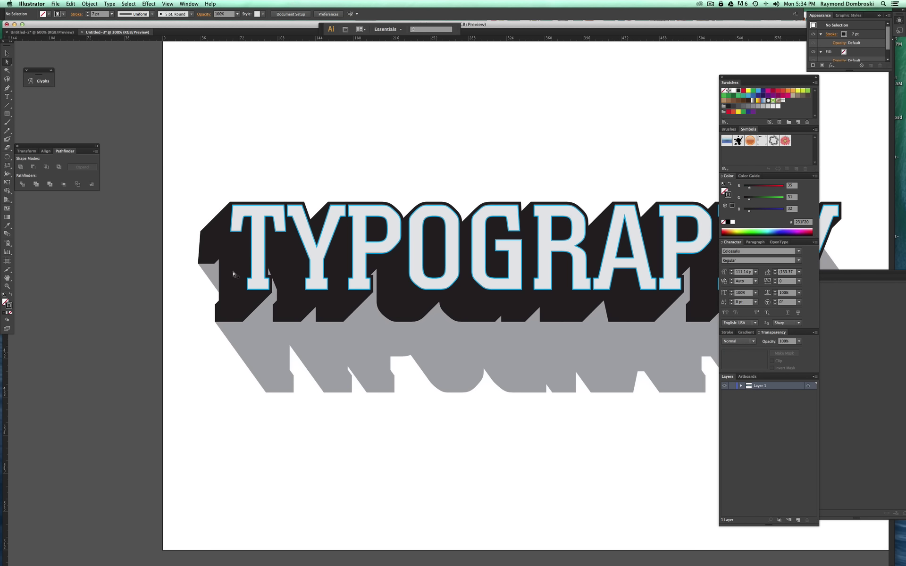
left_click(225, 322)
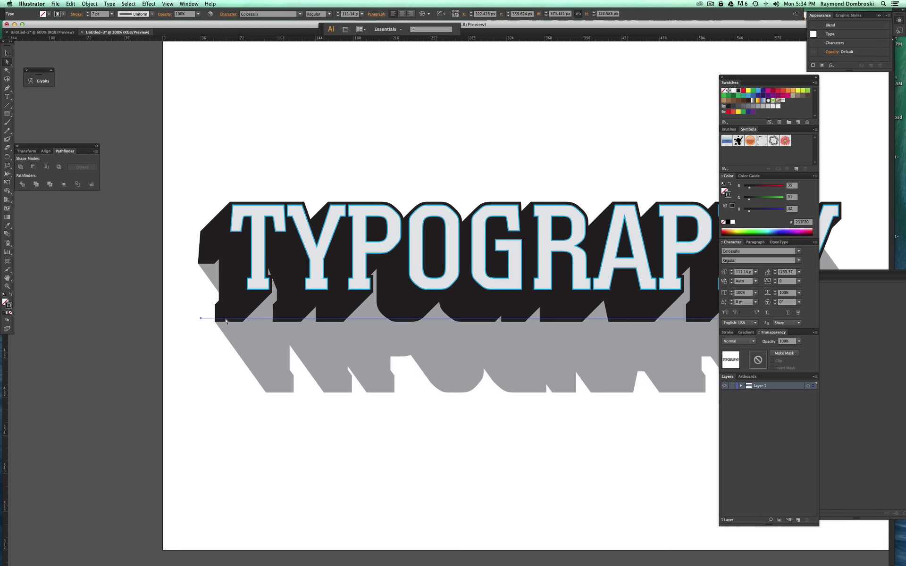
left_click(734, 108)
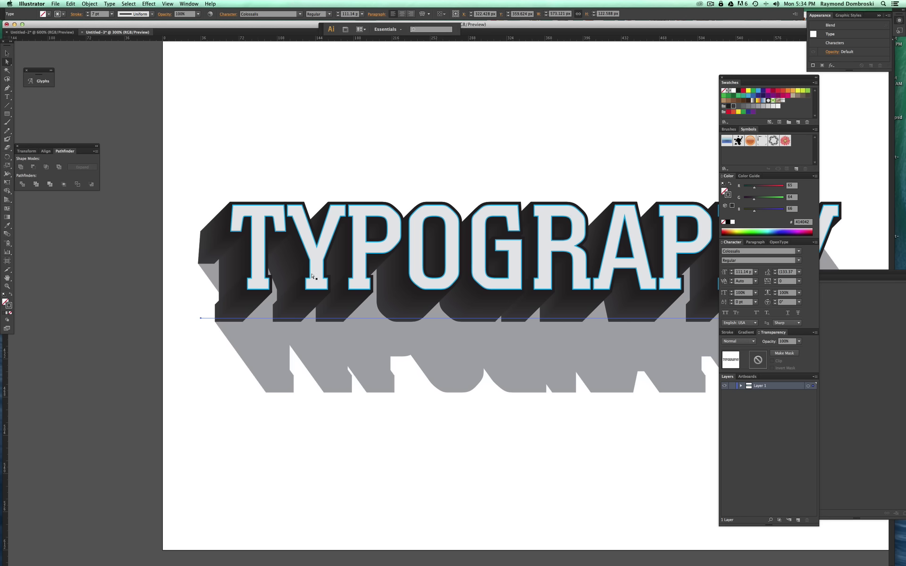
left_click(743, 107)
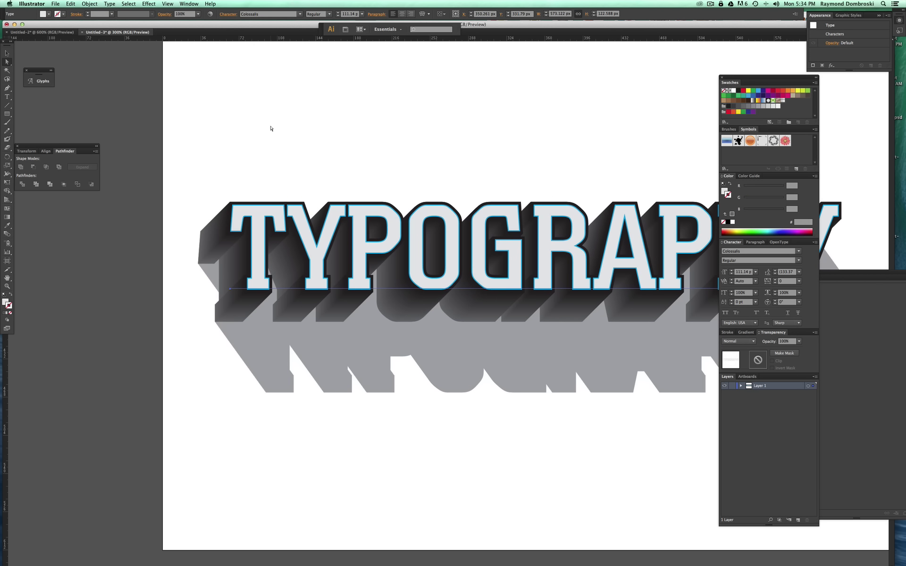
- Fill the TYPOGRAPHY letter faces with the grid pattern swatch at 20% opacity
left_click(271, 128)
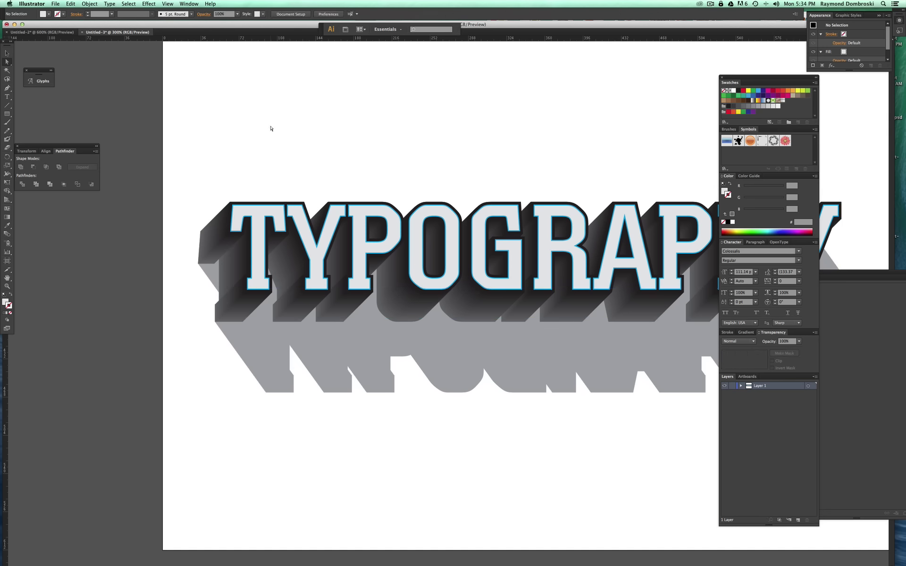
left_click(257, 218)
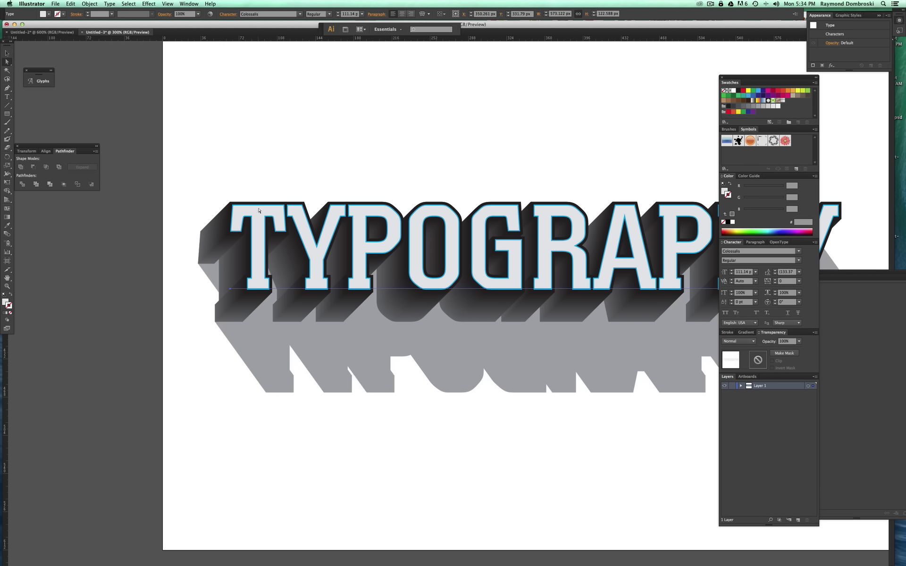
key("v")
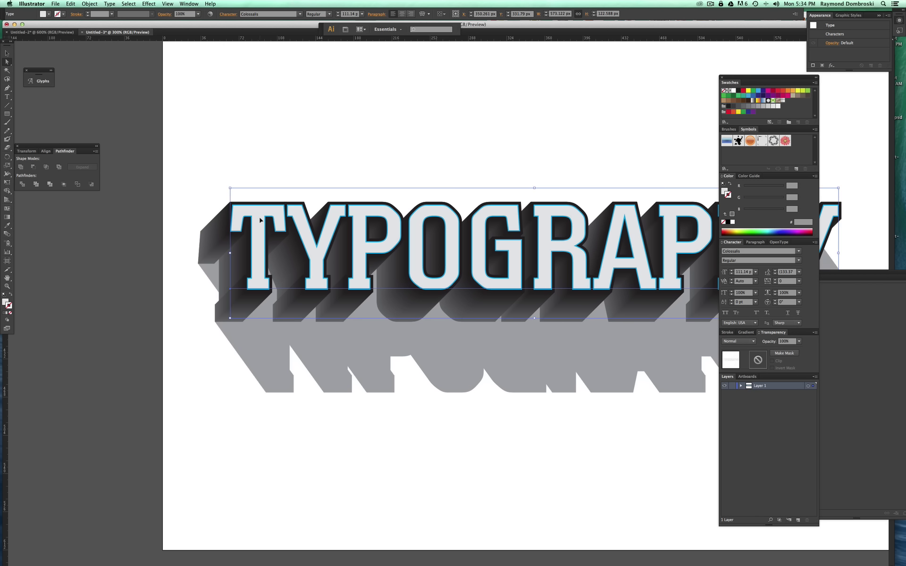
key("Delete")
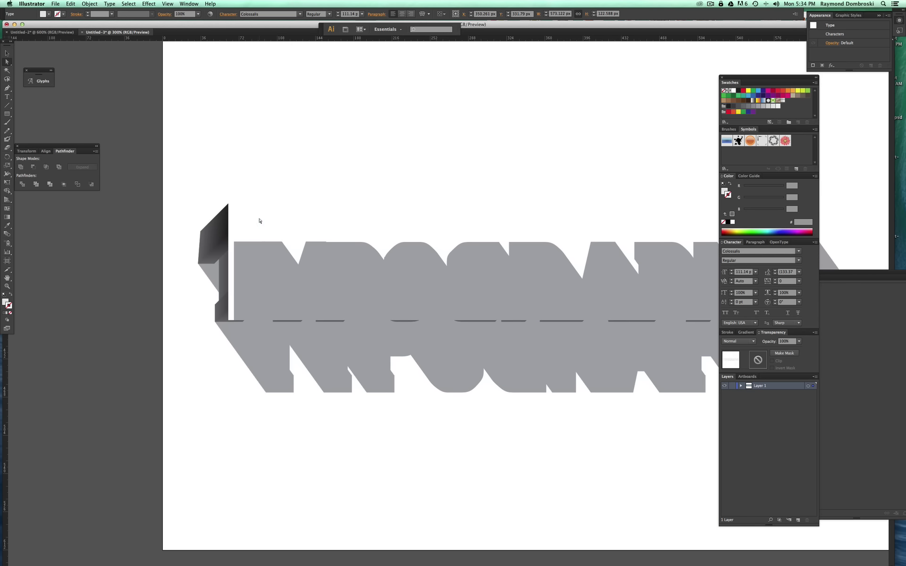
key("super+z")
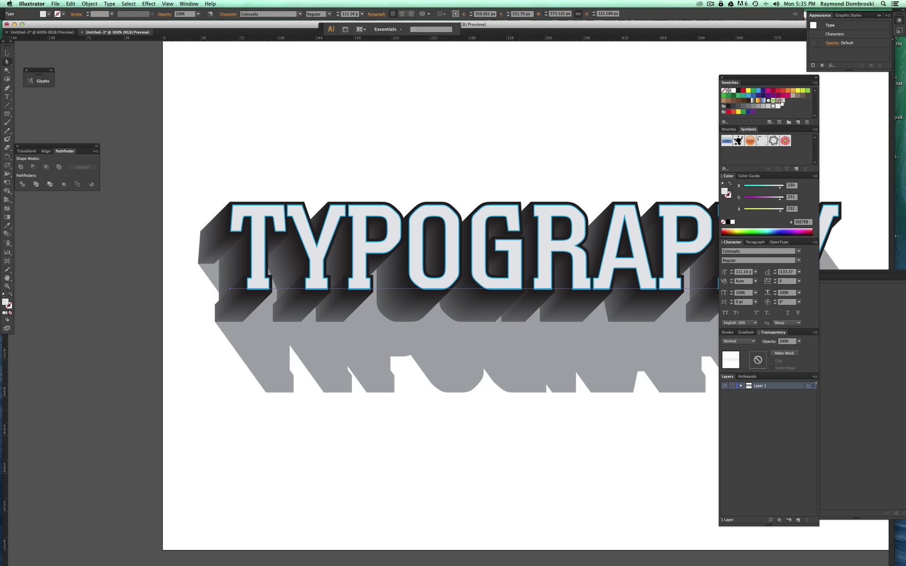
left_click(782, 101)
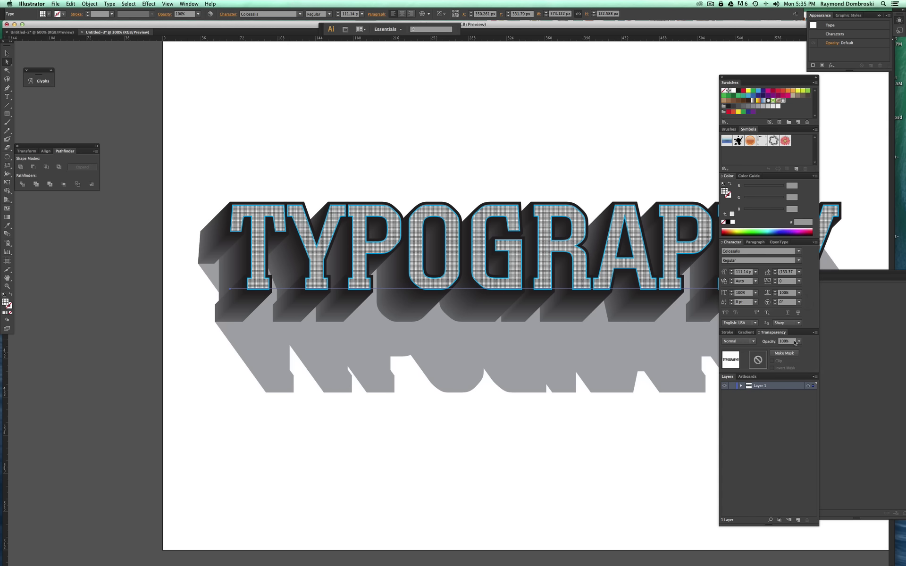
left_click(799, 341)
left_click(804, 366)
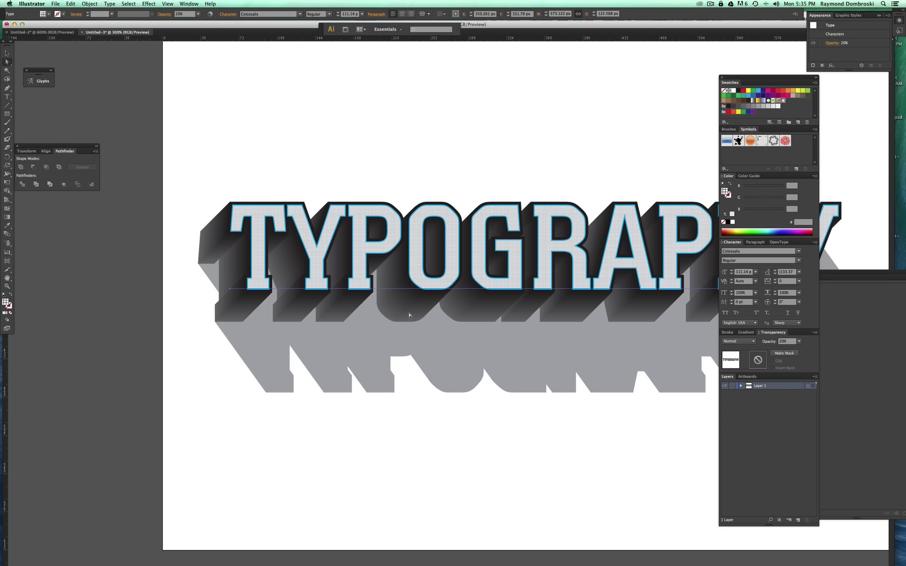
left_click(143, 141)
- Select the lettering, extrusion and shadow together and set the font to Myriad Bold
left_click_drag(488, 133, 383, 123)
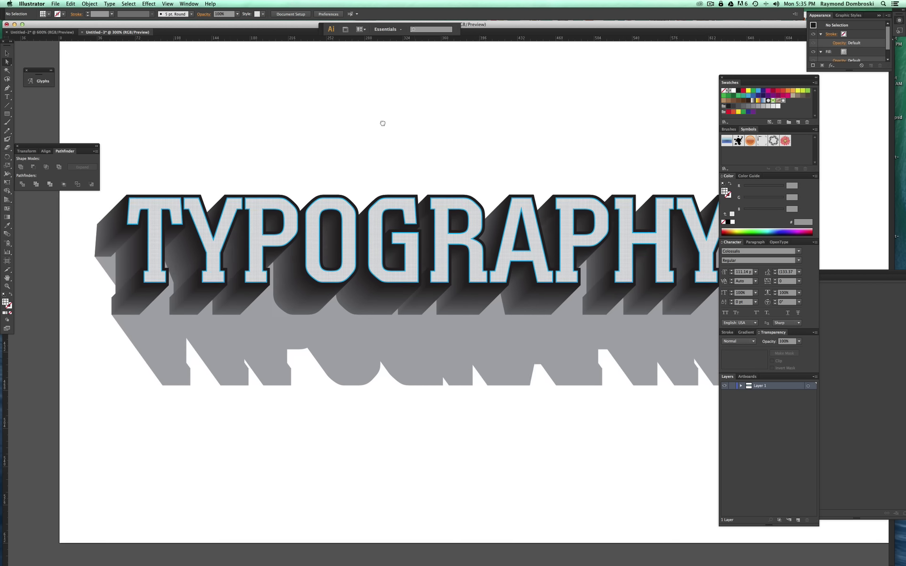
left_click(7, 54)
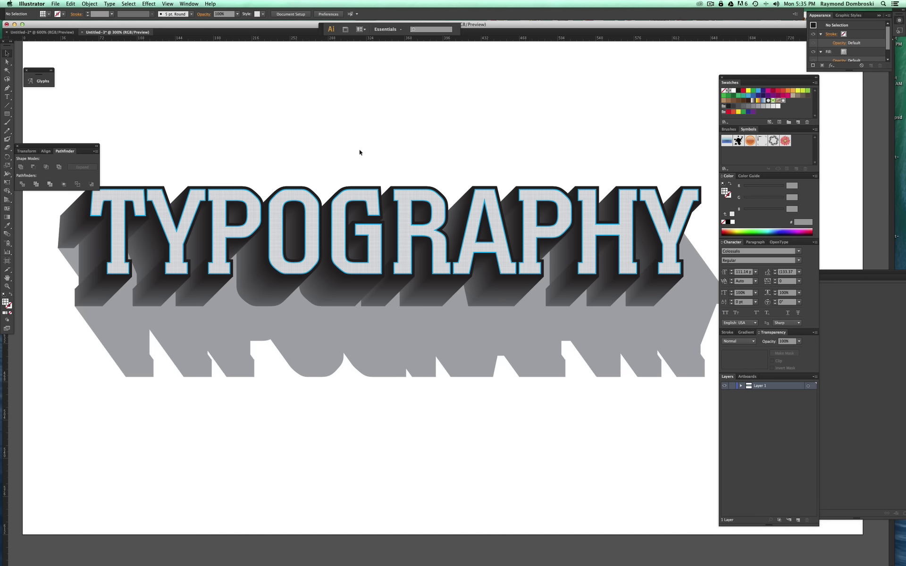
left_click_drag(290, 116, 438, 329)
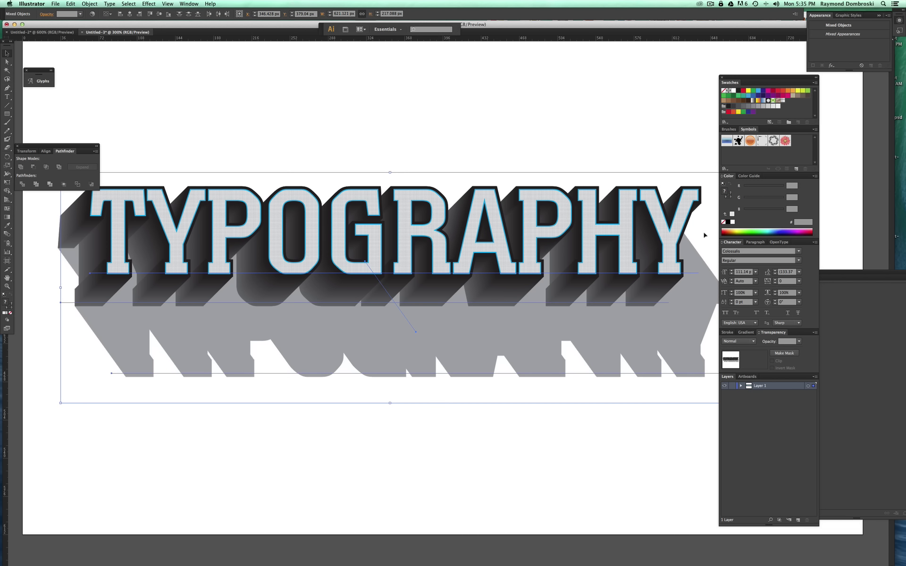
left_click(753, 251)
type("Myriad")
key("Return")
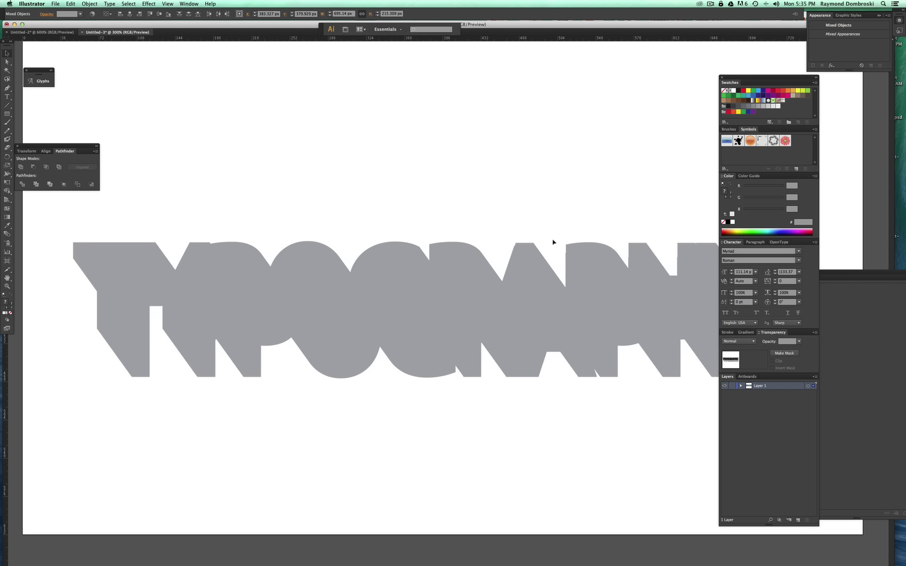
left_click(797, 261)
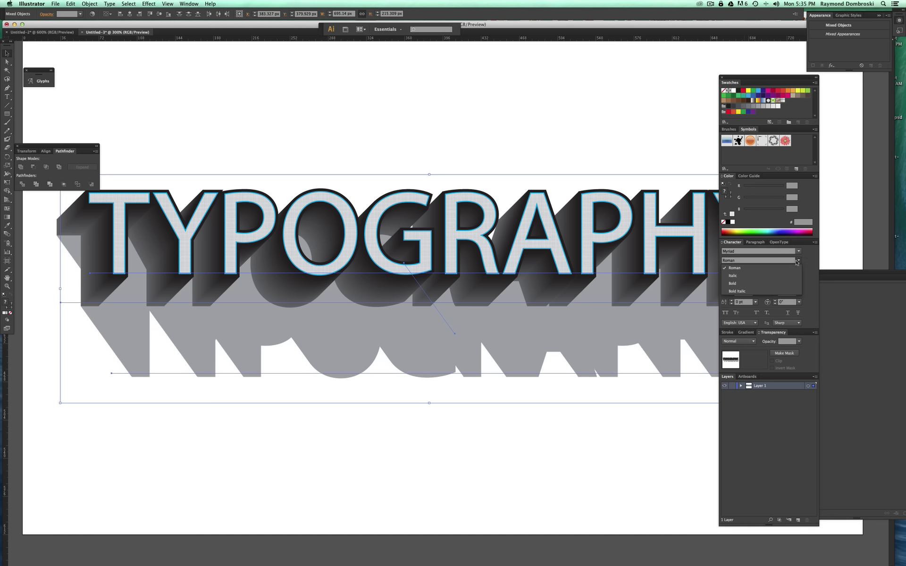
left_click(781, 284)
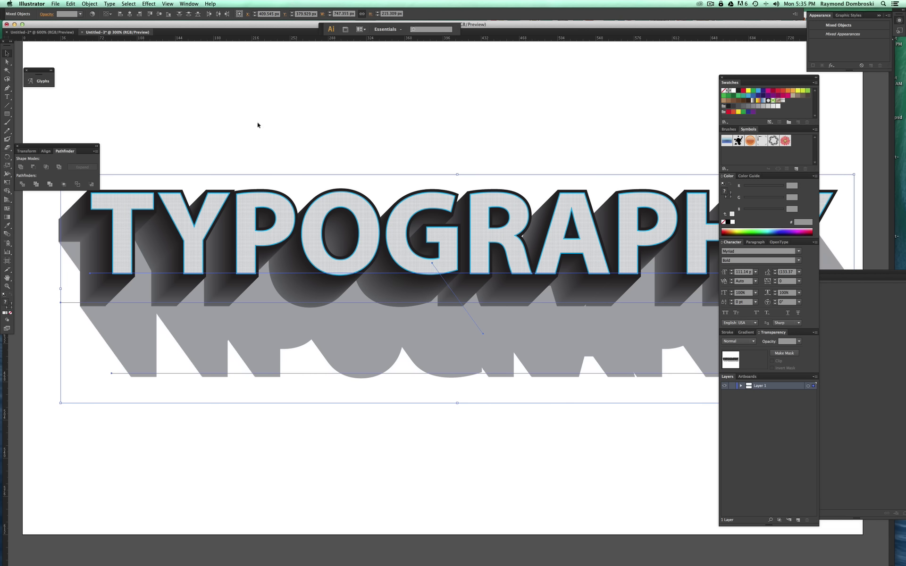
left_click(113, 125)
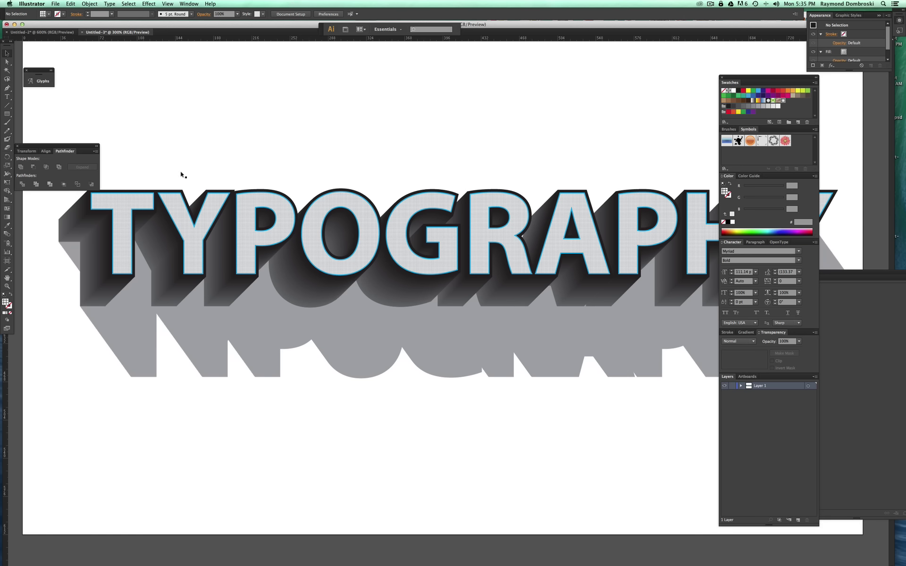
left_click_drag(139, 115, 375, 365)
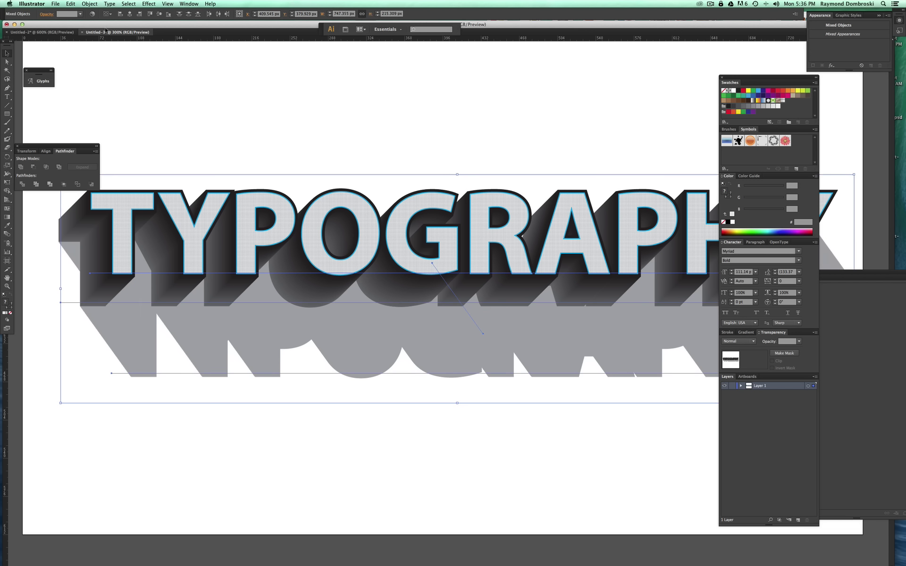
- Use Find and Replace to change all 7 instances of TYPOGRAPHY to TEMPLATES, then deselect
left_click(71, 4)
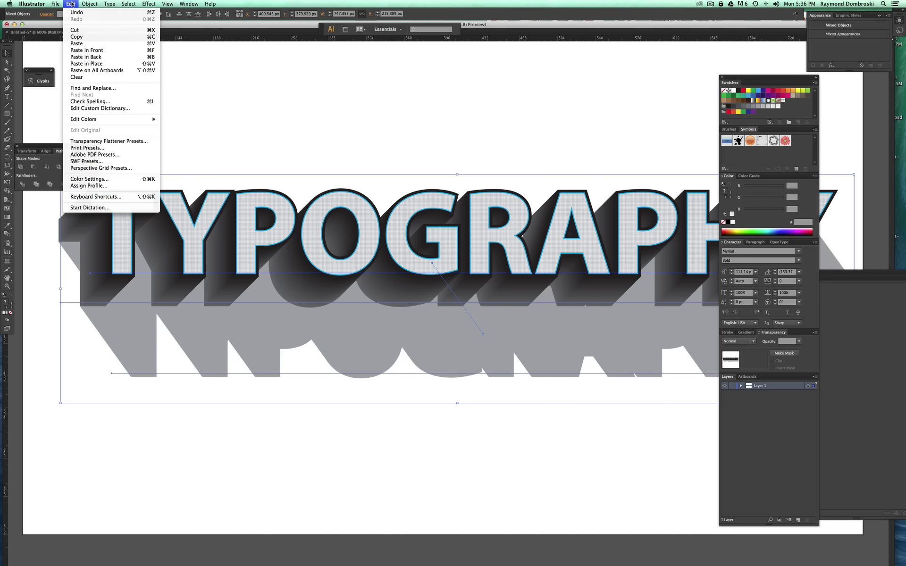
left_click(97, 88)
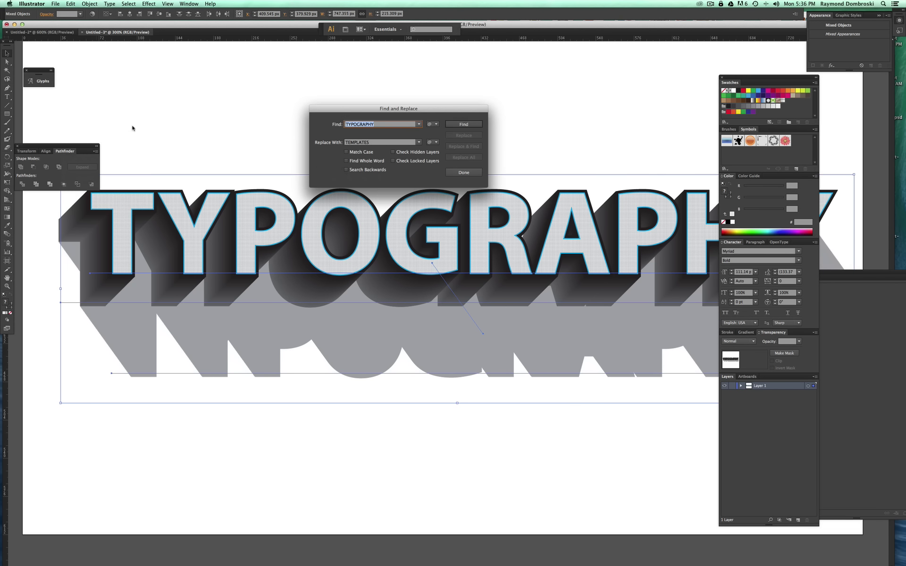
left_click(467, 126)
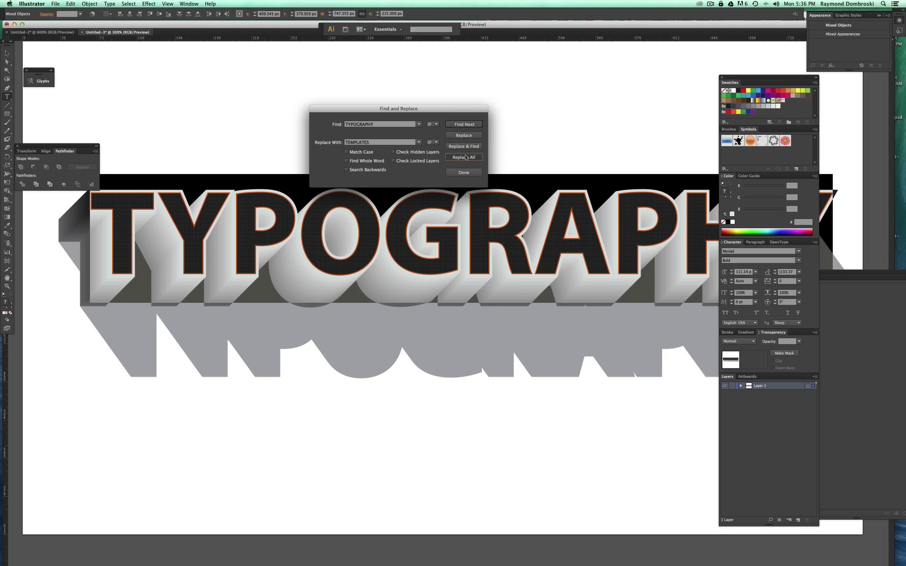
left_click(466, 157)
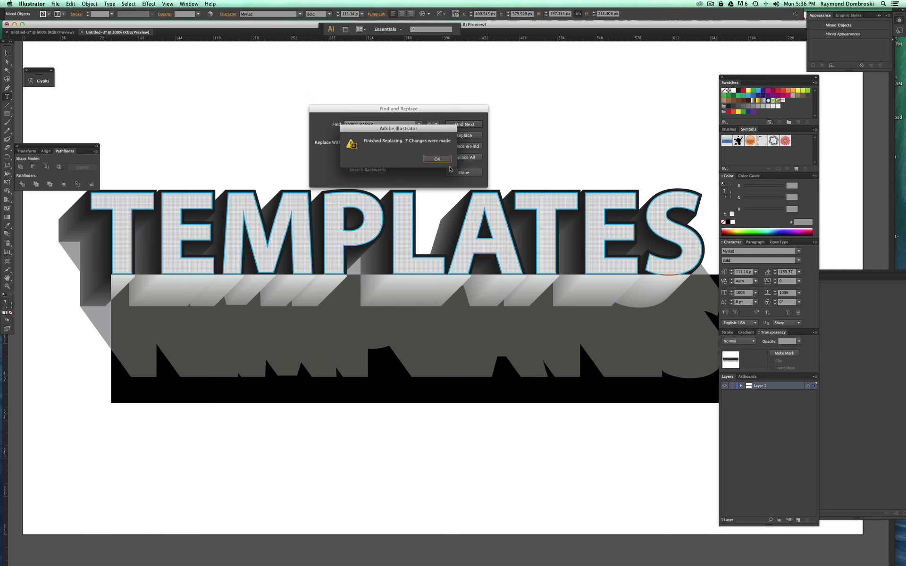
left_click(442, 159)
left_click(464, 173)
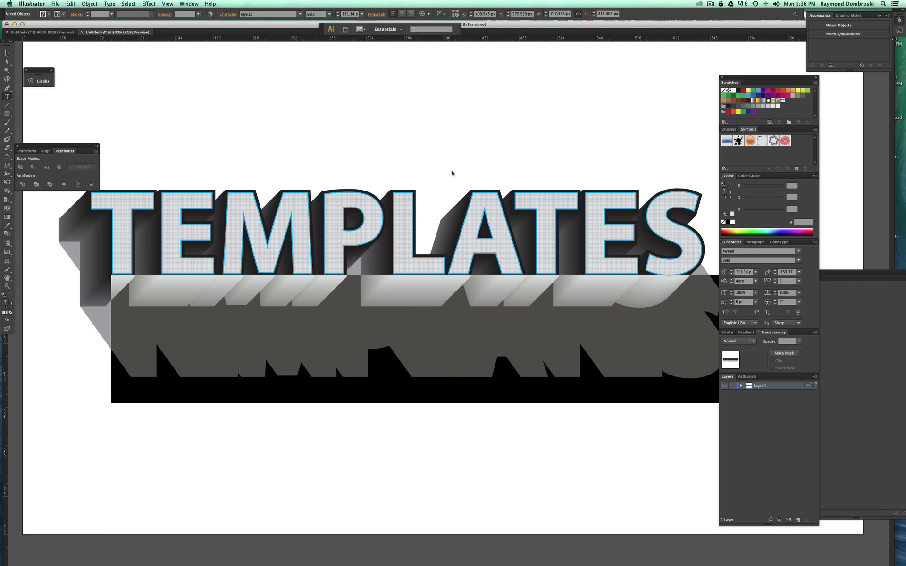
left_click(48, 104)
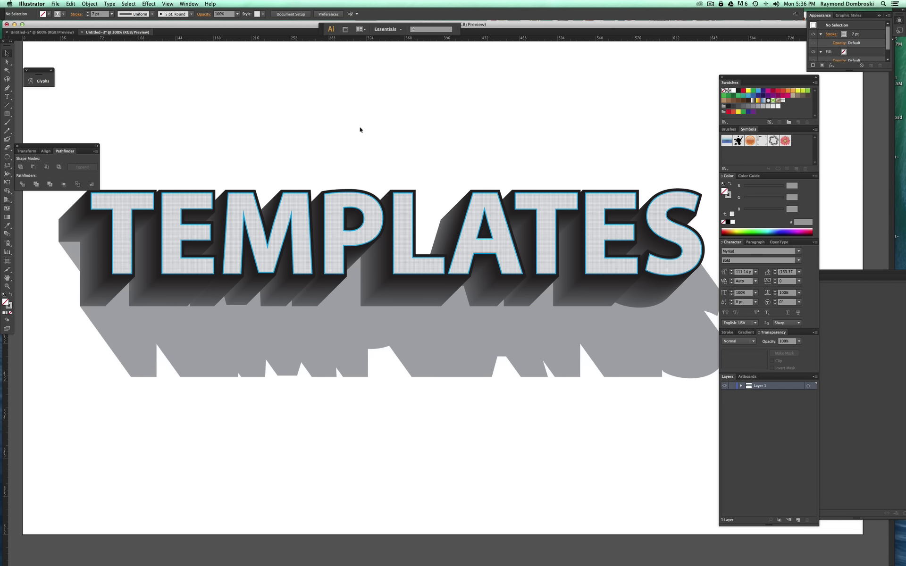